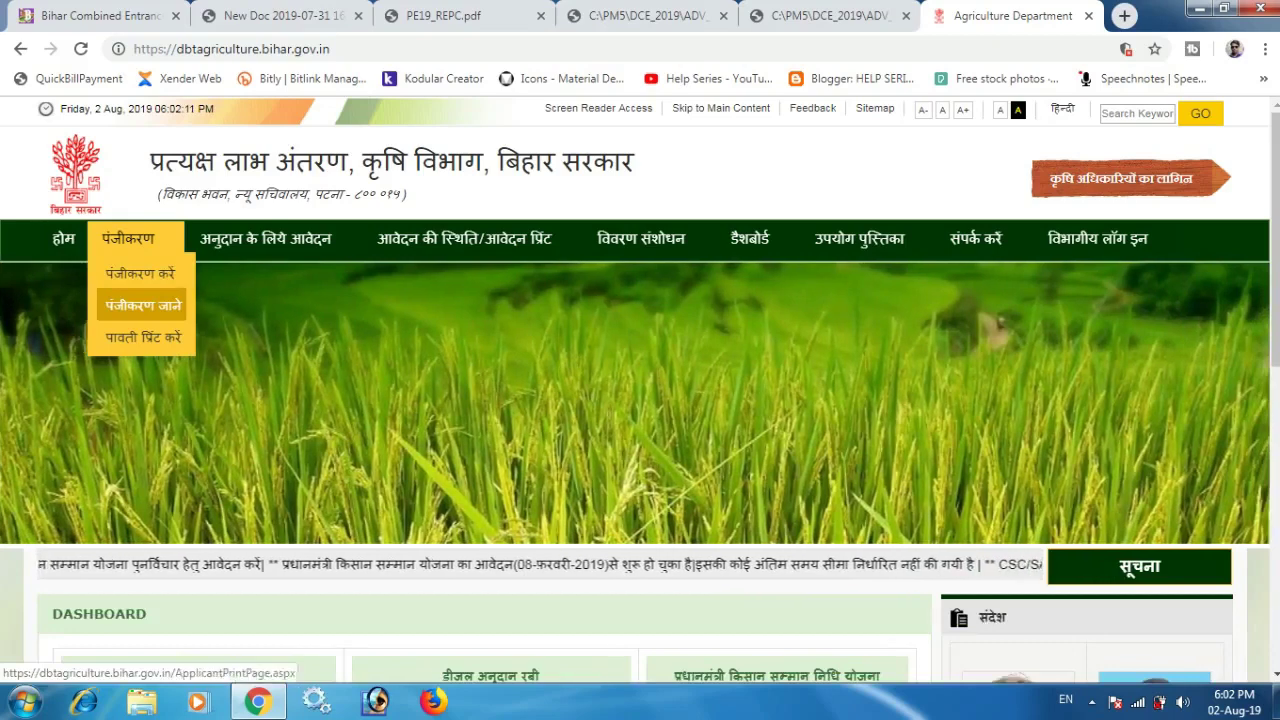
Start a new farmer registration as a General User and pick DEMOGRAPHY + BIO-AUTH authentication
click(140, 273)
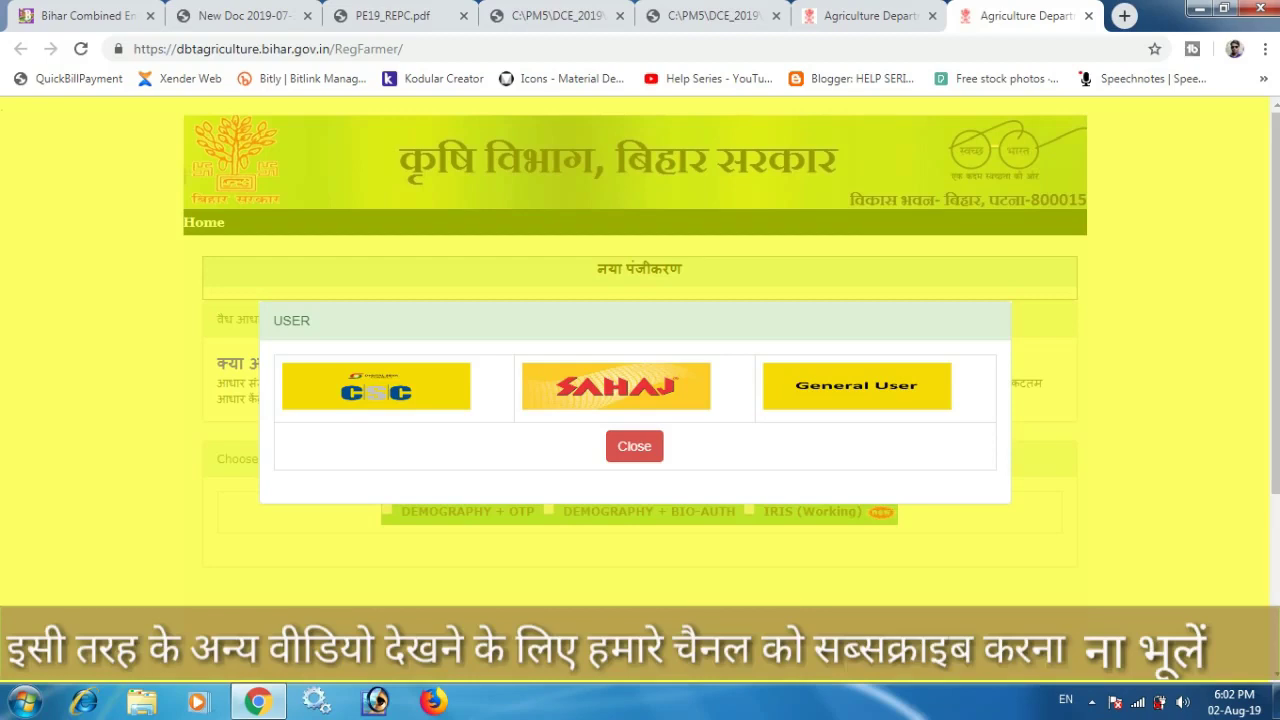
click(856, 385)
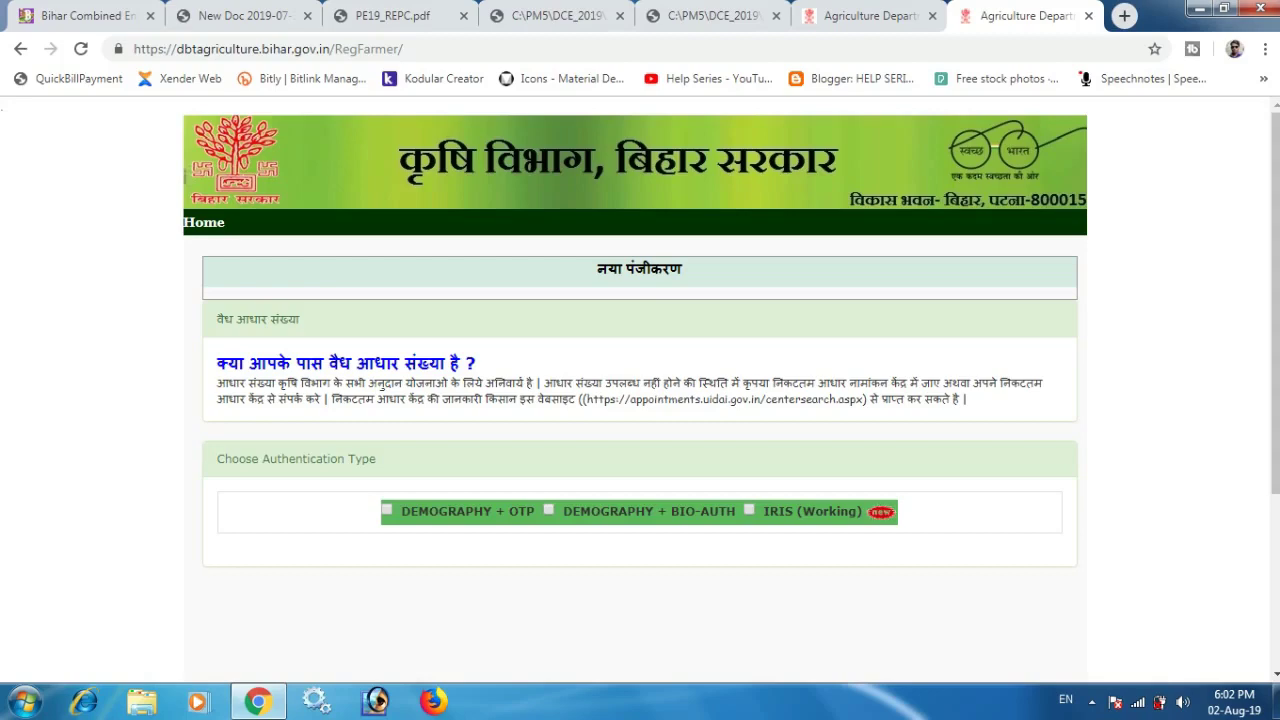
click(548, 510)
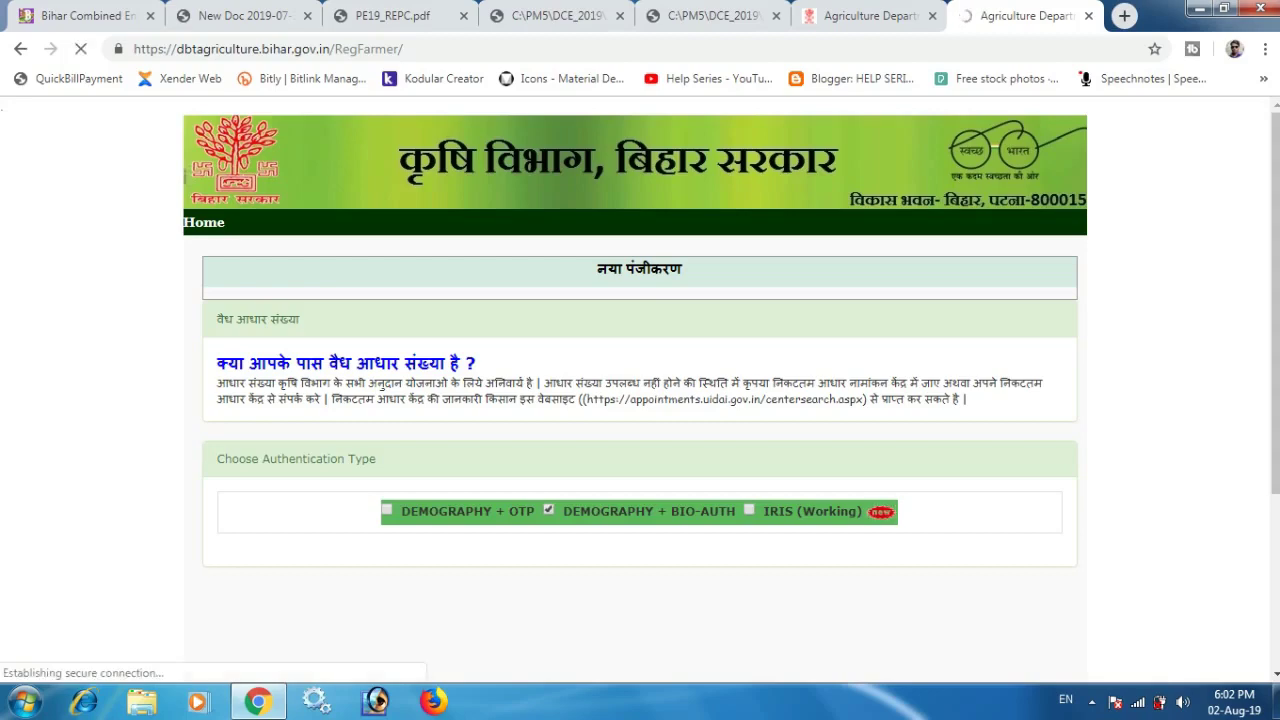
Select MORPHO as the fingerprint device name
scroll(640, 400, down, 5)
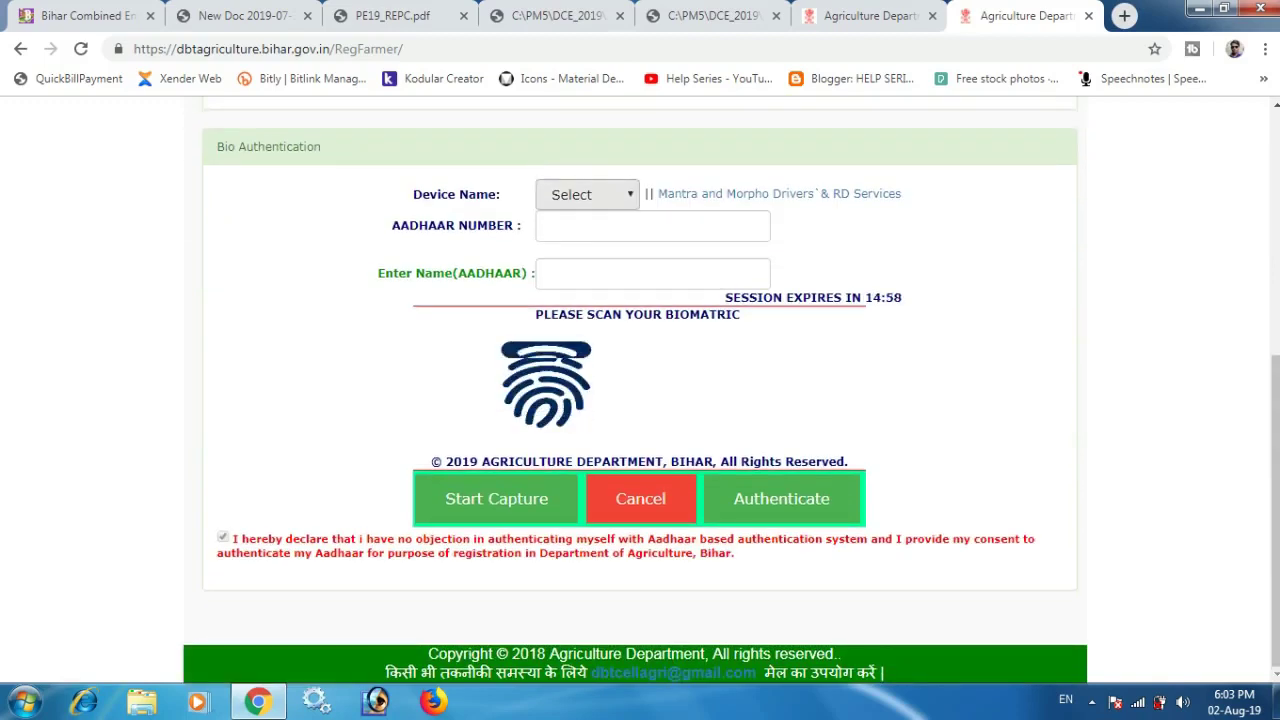
click(587, 194)
key(Down)
key(Down)
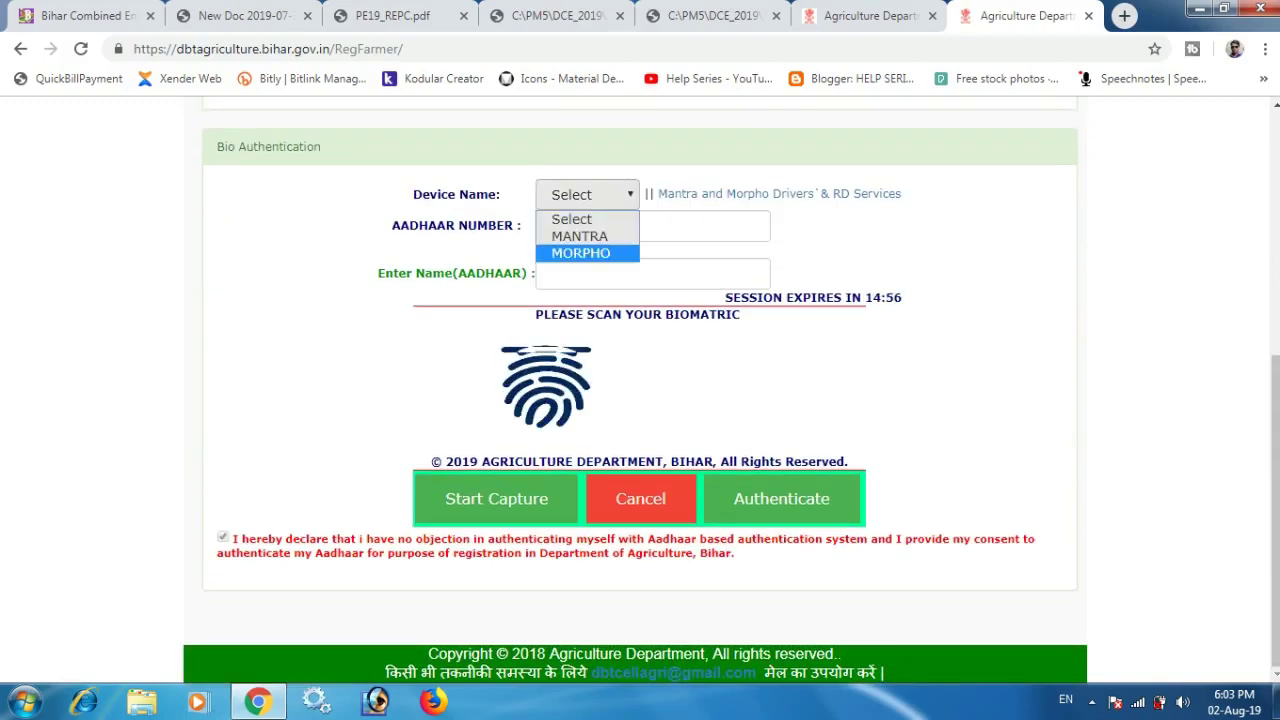
key(Return)
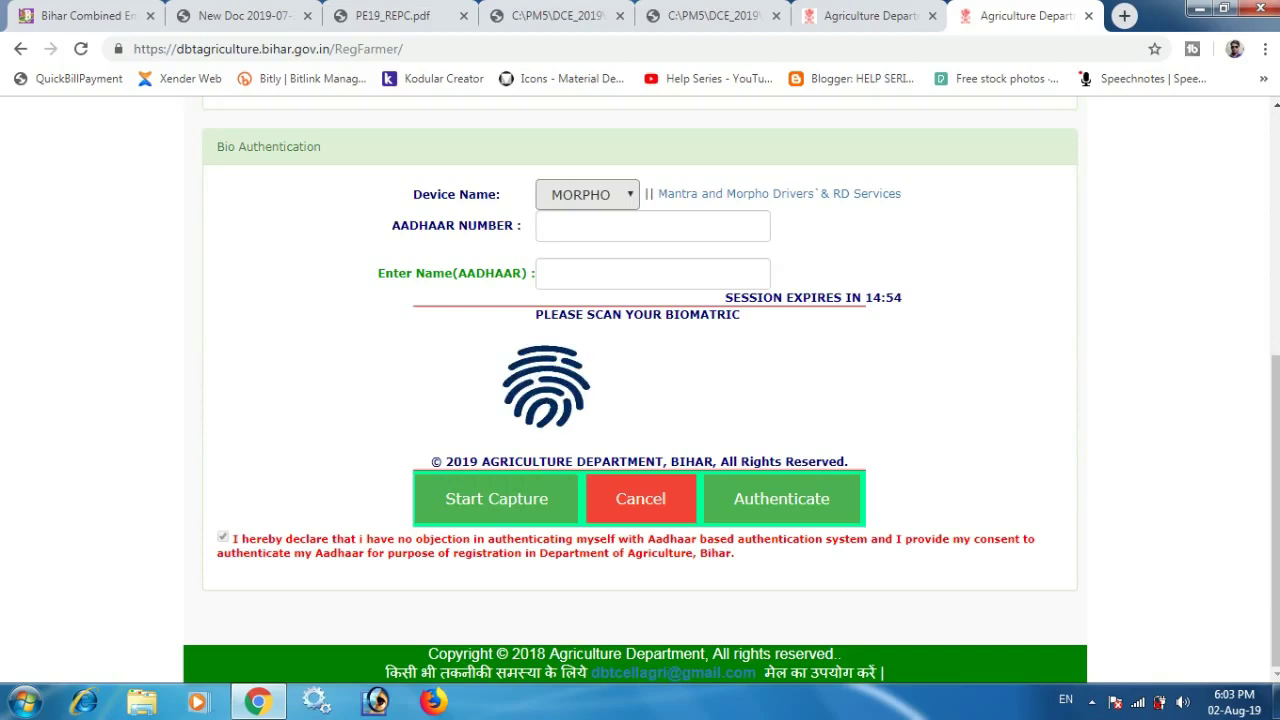
Fill in the farmer's Aadhaar number and name from the saved autofill suggestions
click(652, 226)
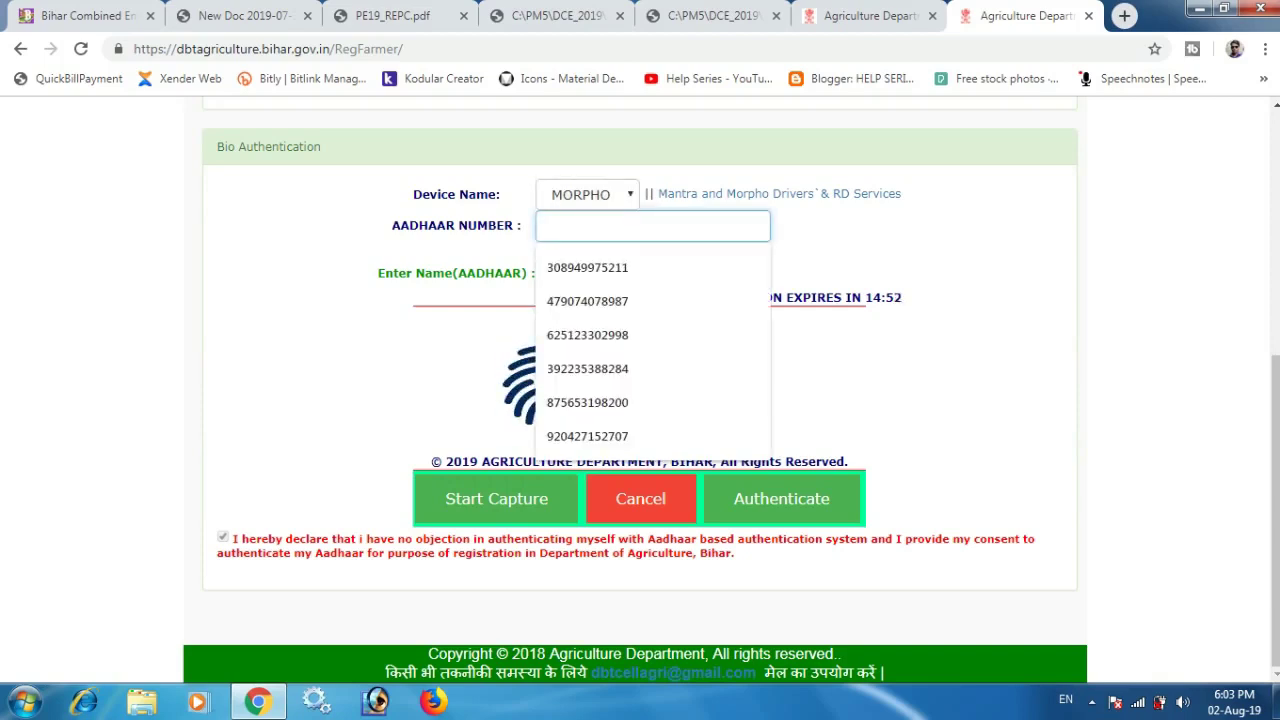
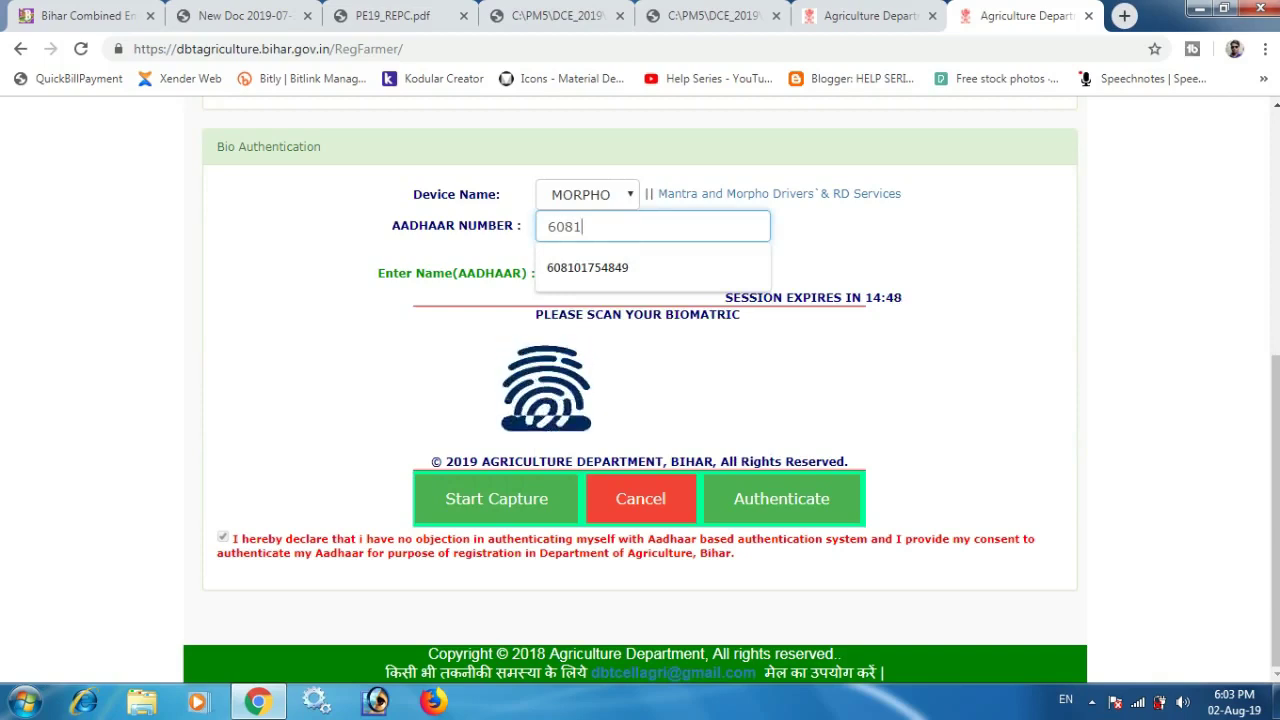
key(Down)
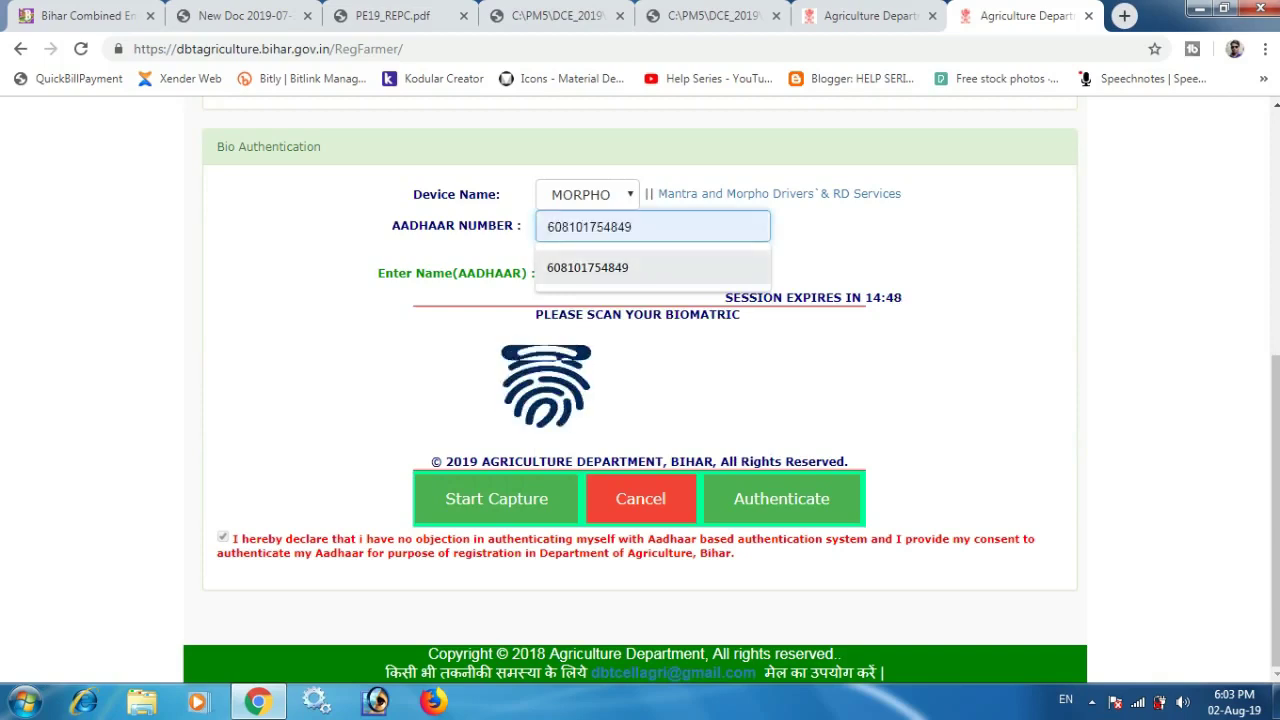
key(Tab)
key(Down)
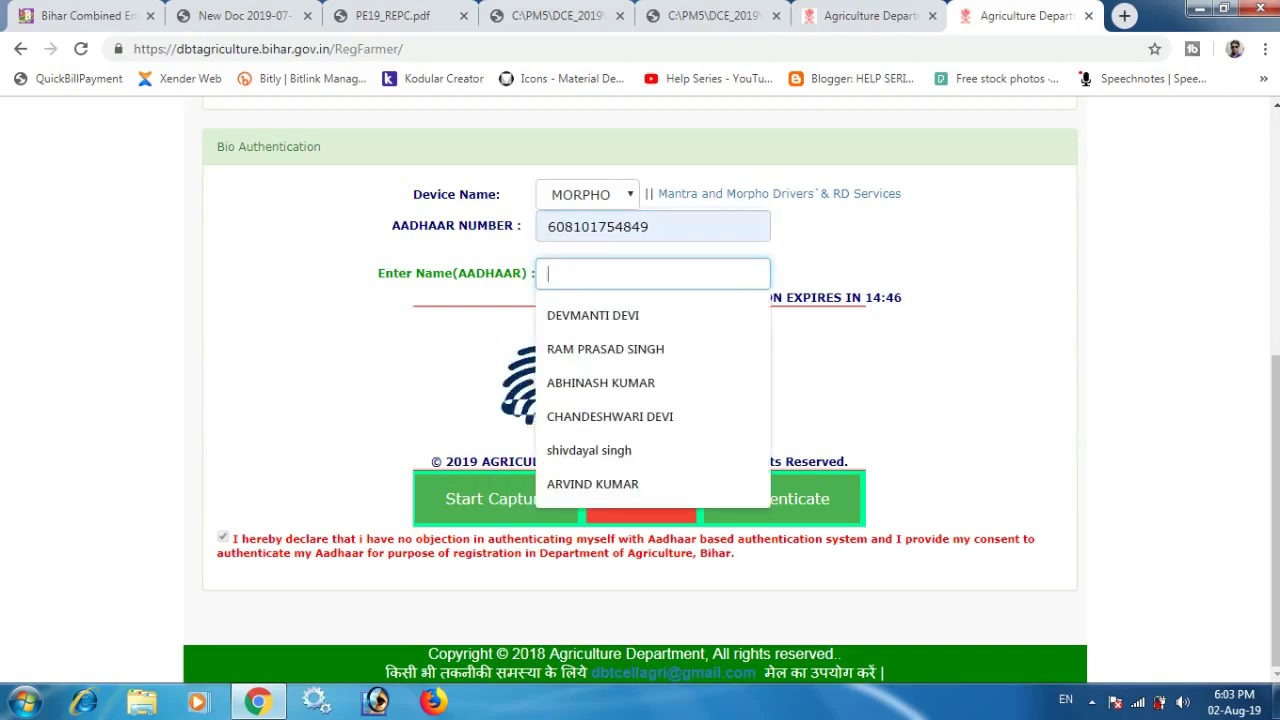
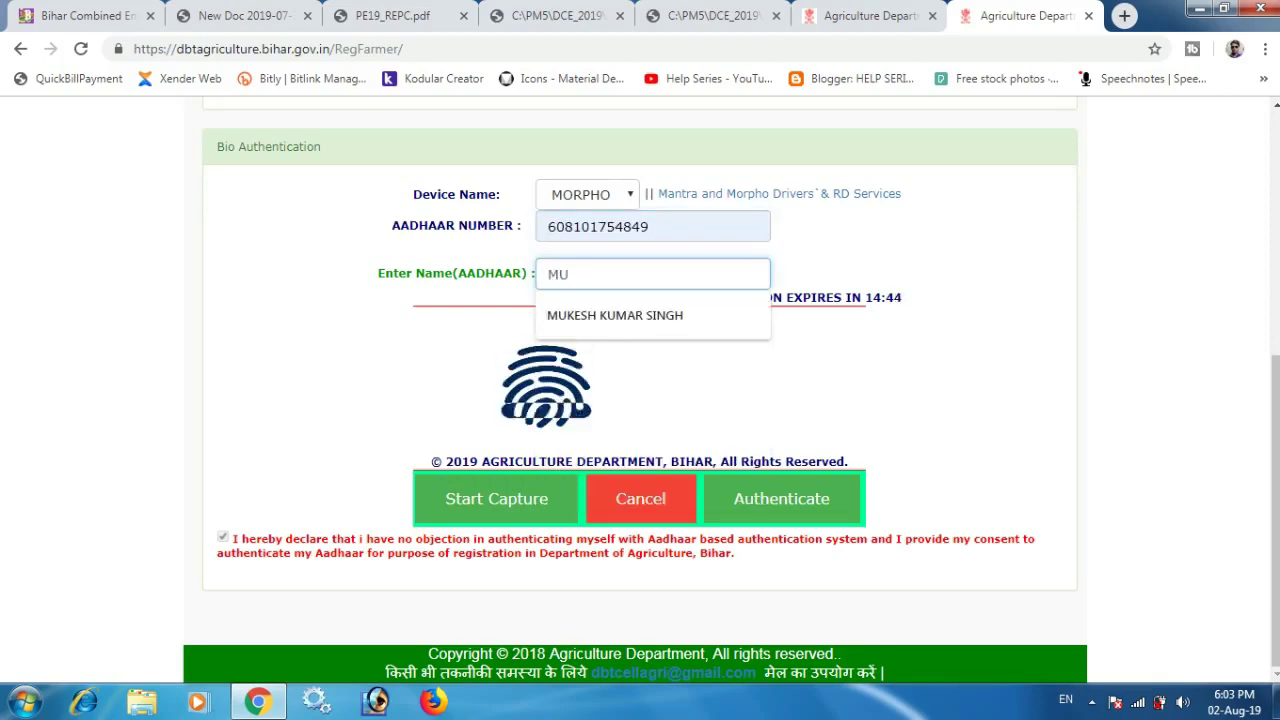
key(Down)
key(Return)
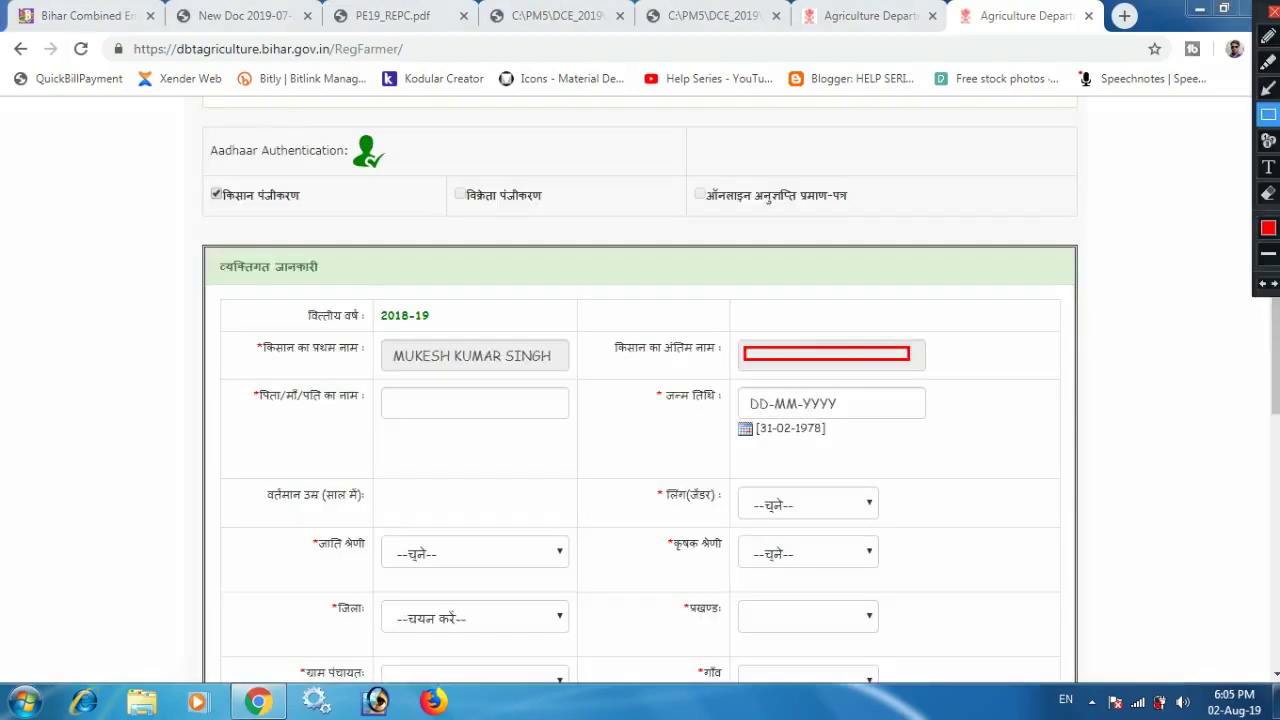
Review the personal, bank and Aadhaar sections of the prefilled form and turn on screen annotation
scroll(640, 400, up, 5)
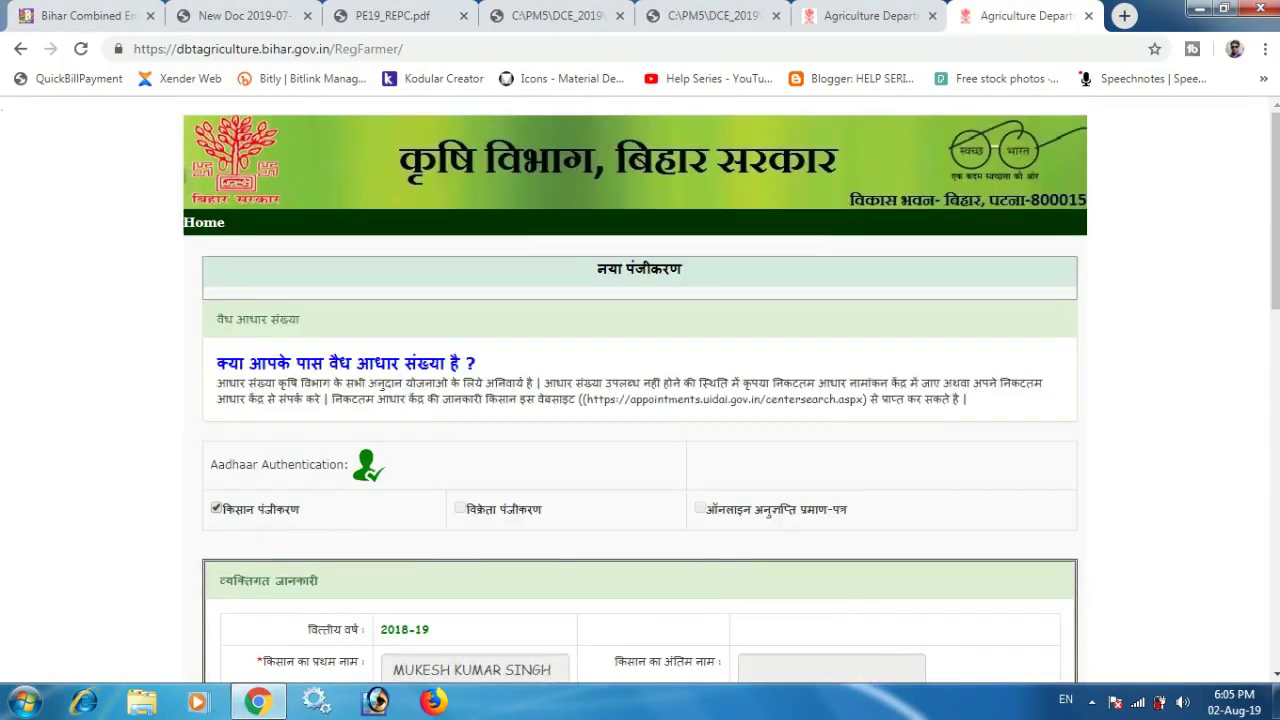
scroll(640, 400, down, 5)
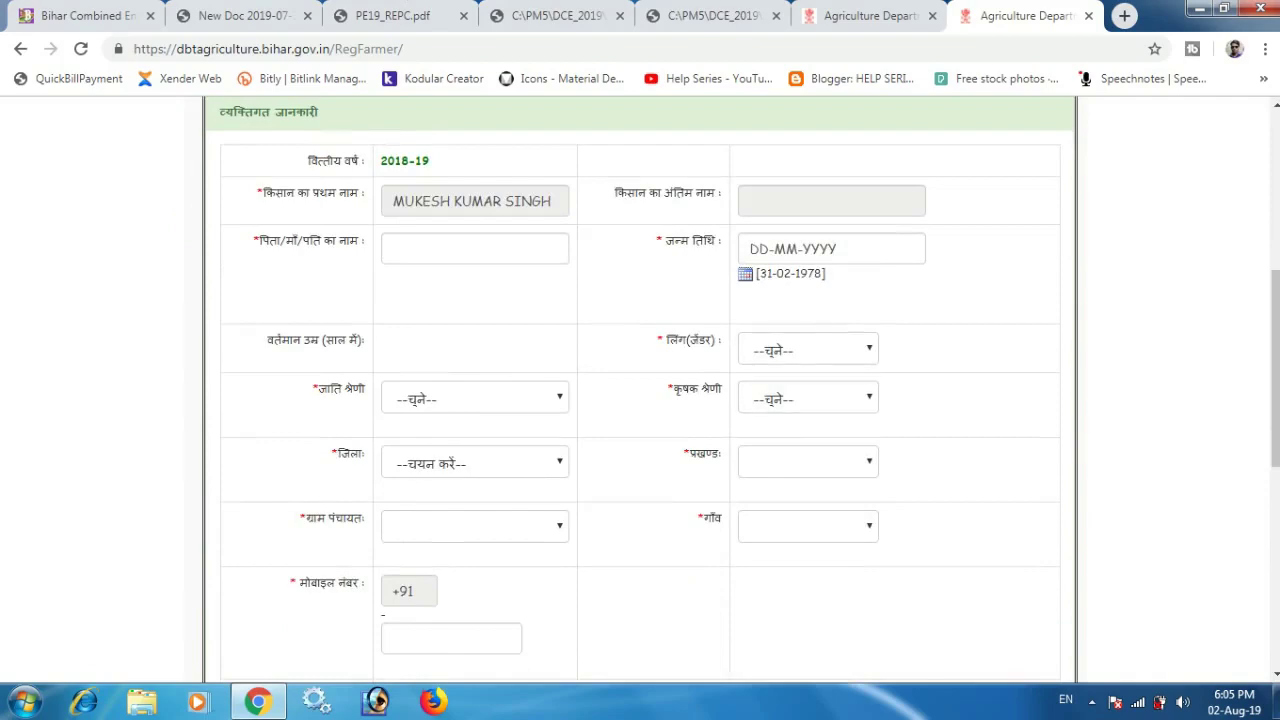
scroll(640, 400, down, 1)
scroll(640, 400, up, 4)
scroll(640, 400, down, 3)
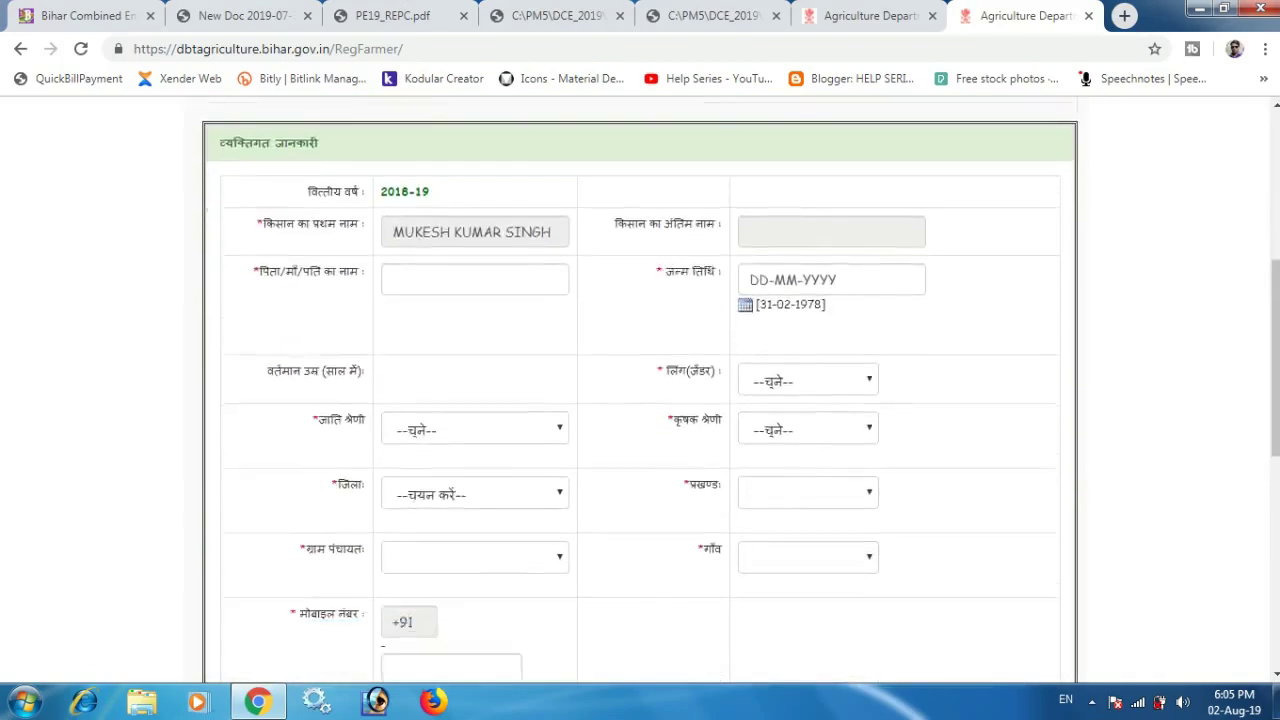
scroll(640, 400, down, 6)
scroll(640, 400, up, 1)
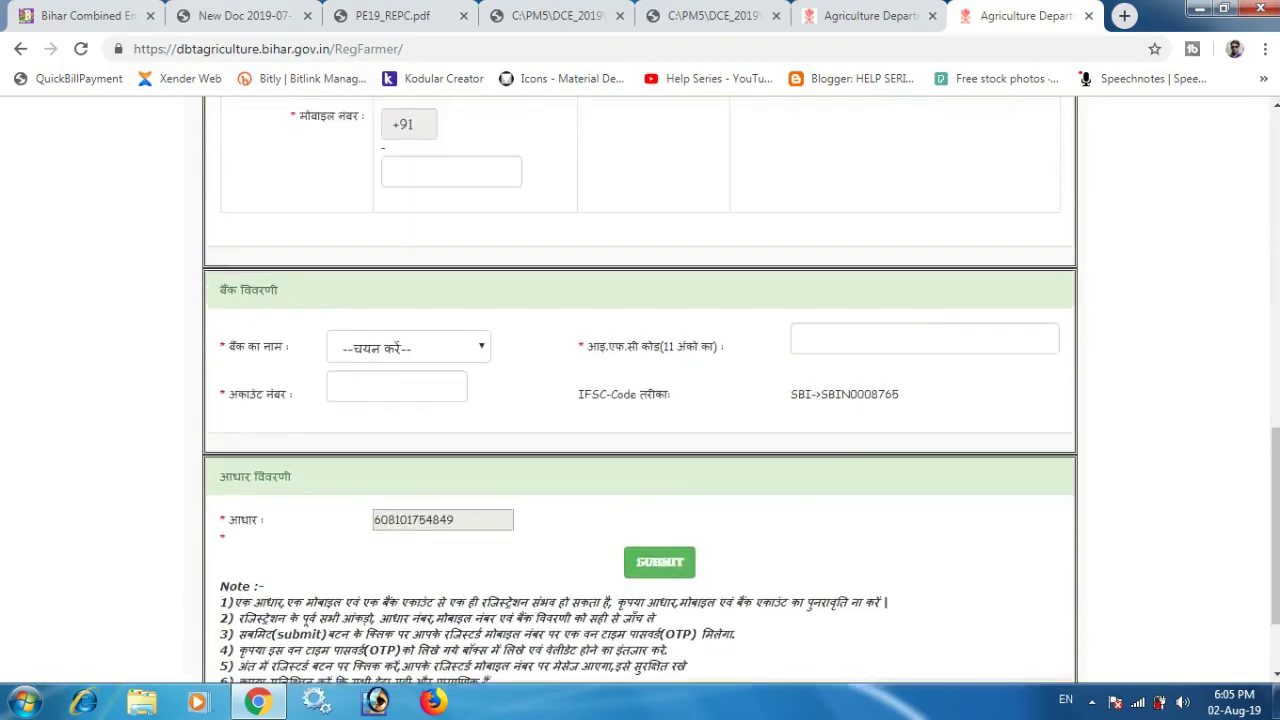
scroll(640, 390, up, 6)
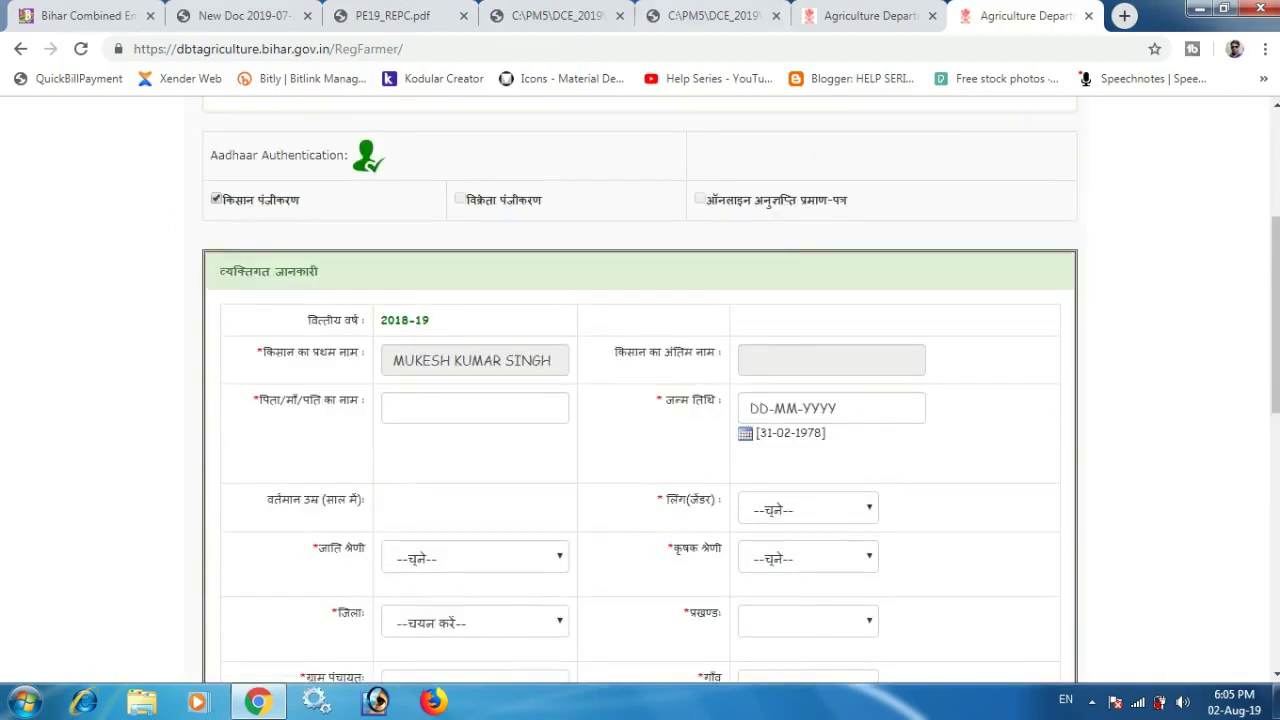
key(ctrl+shift+d)
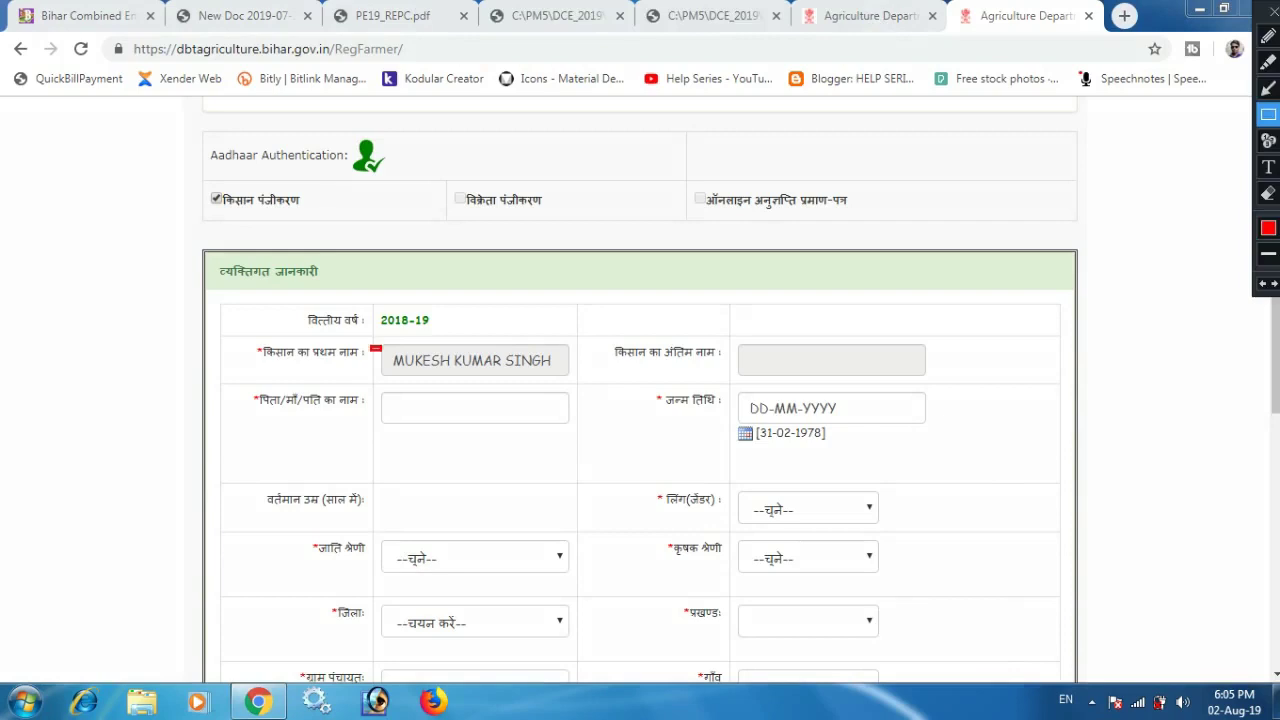
Draw red boxes around the first-name, last-name, parent's-name and date-of-birth fields
drag(371, 347, 560, 372)
drag(743, 346, 939, 365)
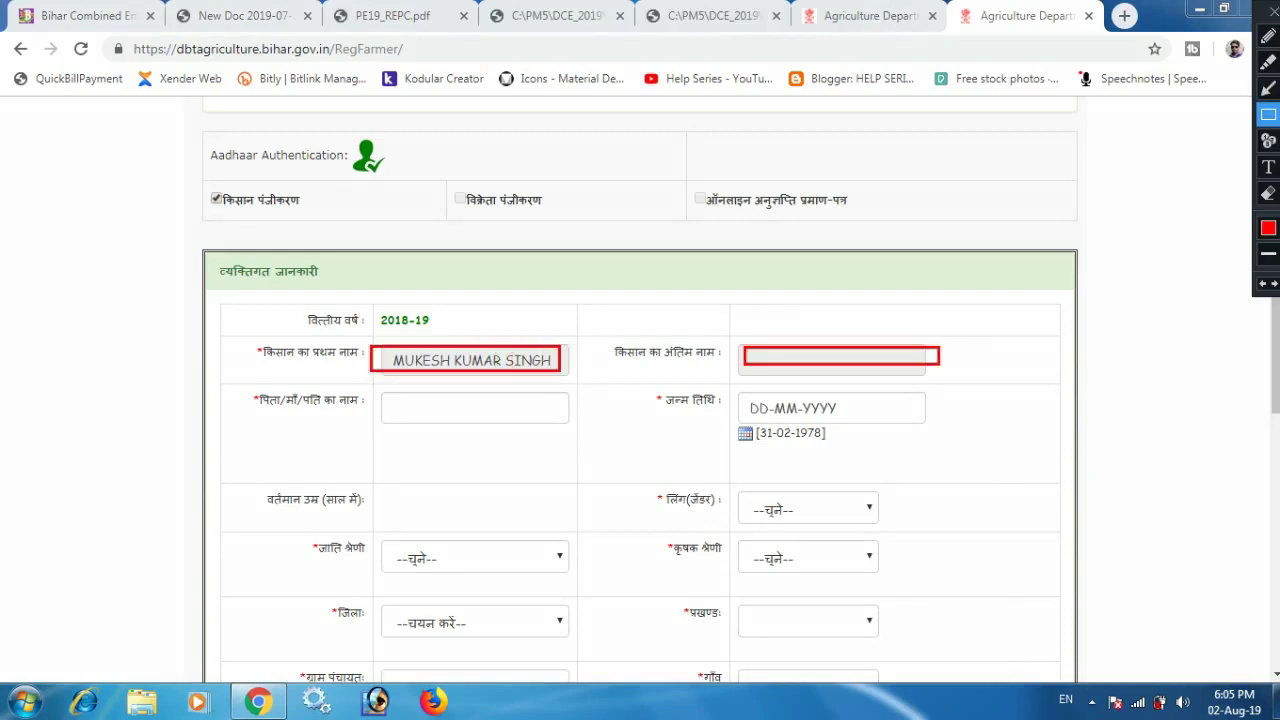
mouse_move(372, 394)
mouse_down()
mouse_move(500, 424)
mouse_move(574, 422)
mouse_up()
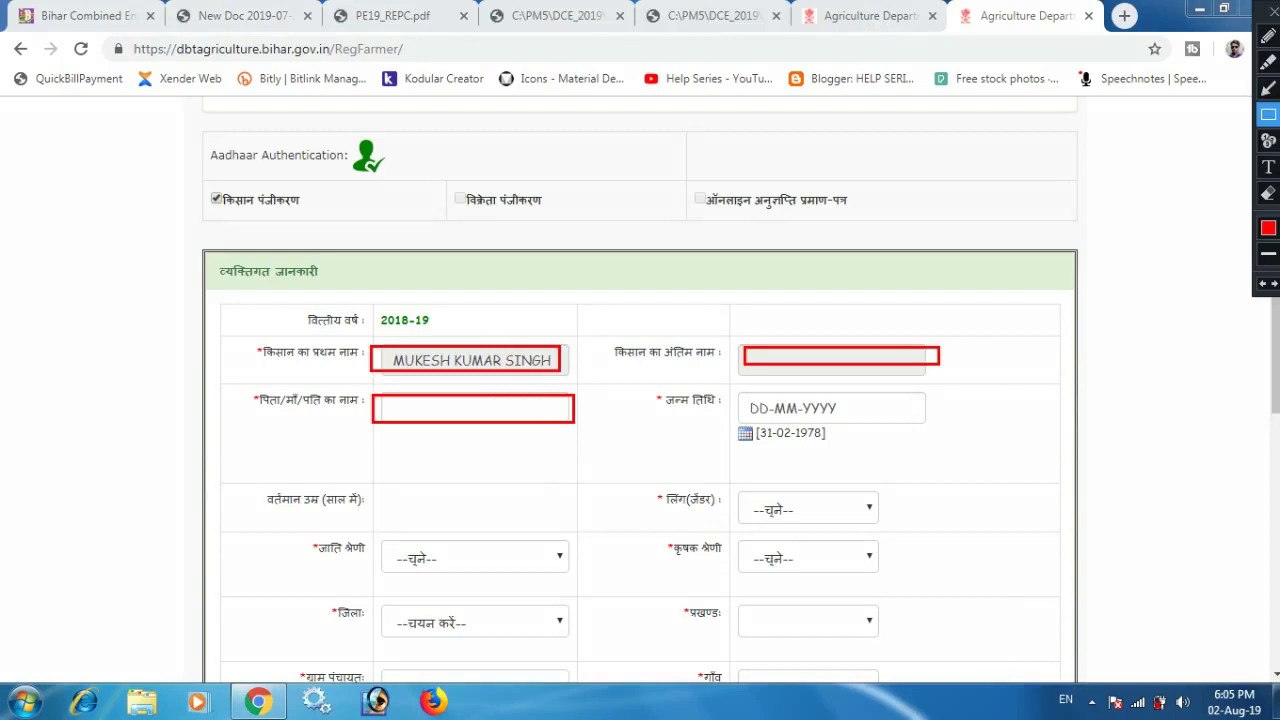
mouse_move(732, 389)
mouse_down()
mouse_move(844, 434)
mouse_move(931, 445)
mouse_up()
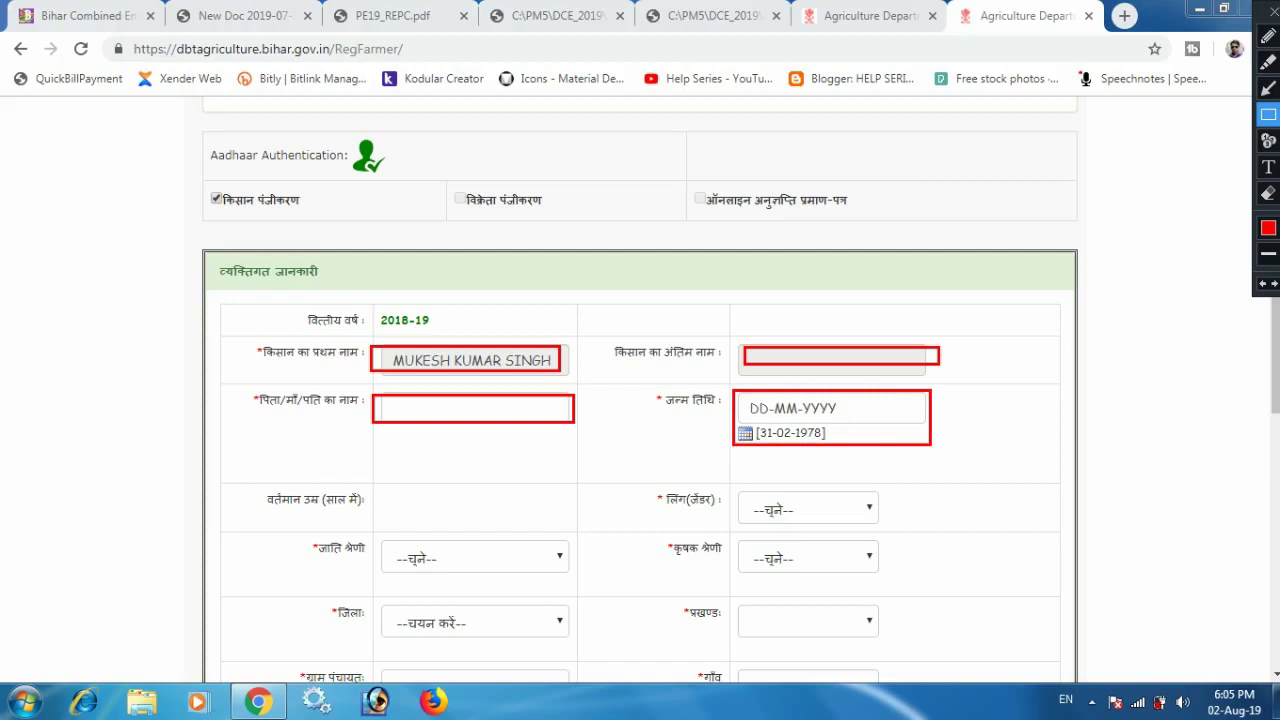
drag(374, 396, 506, 427)
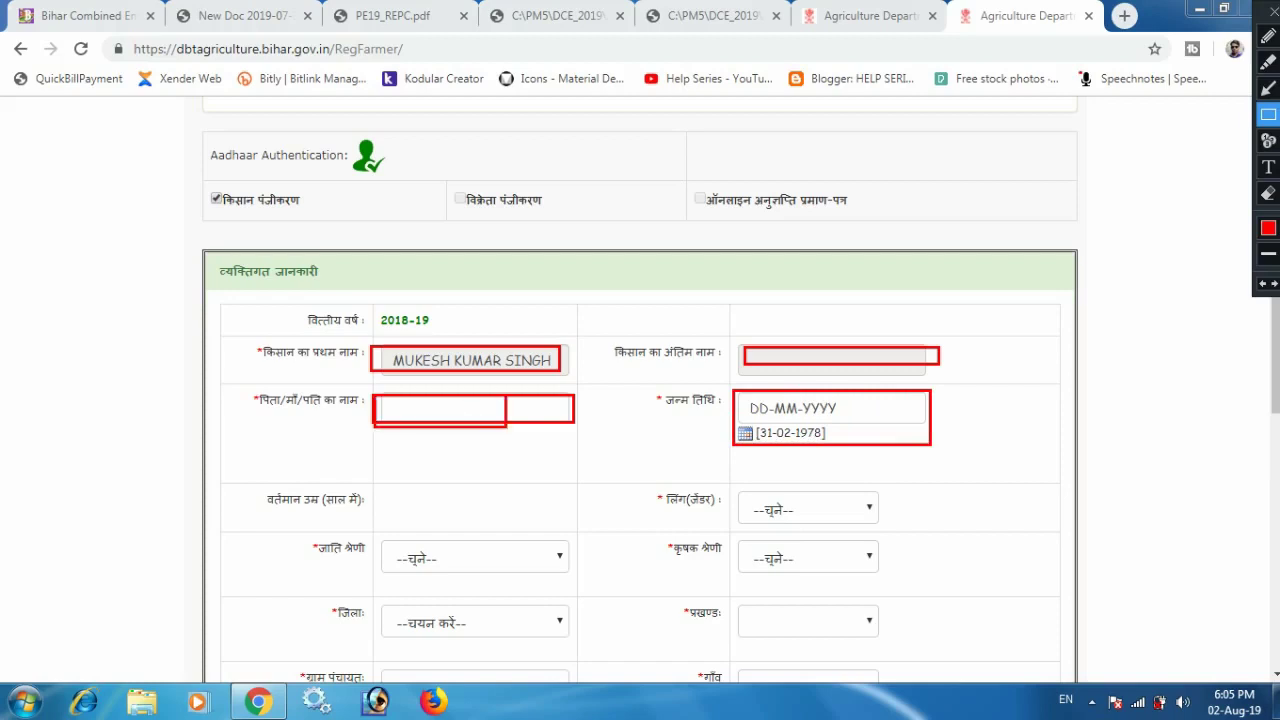
mouse_move(730, 373)
mouse_down()
mouse_move(777, 432)
mouse_move(932, 451)
mouse_up()
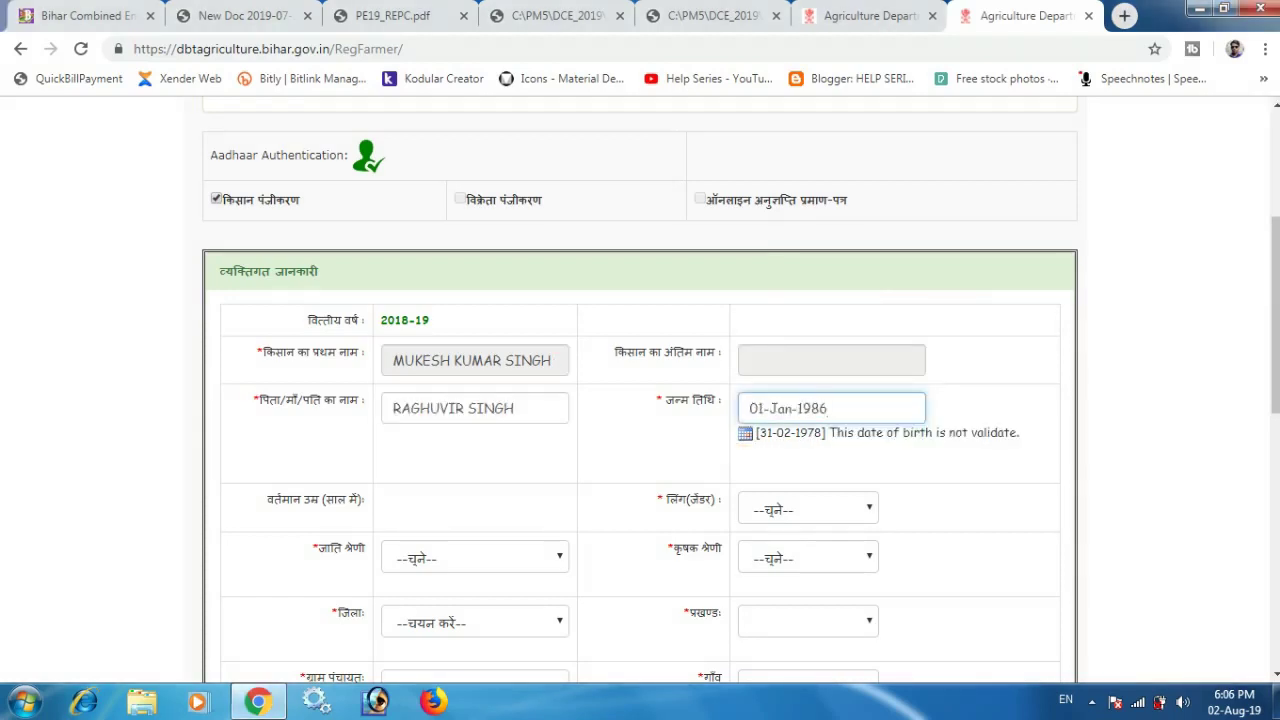
Set gender to पुरुष and caste category to पिछड़ा वर्ग
scroll(640, 400, down, 1)
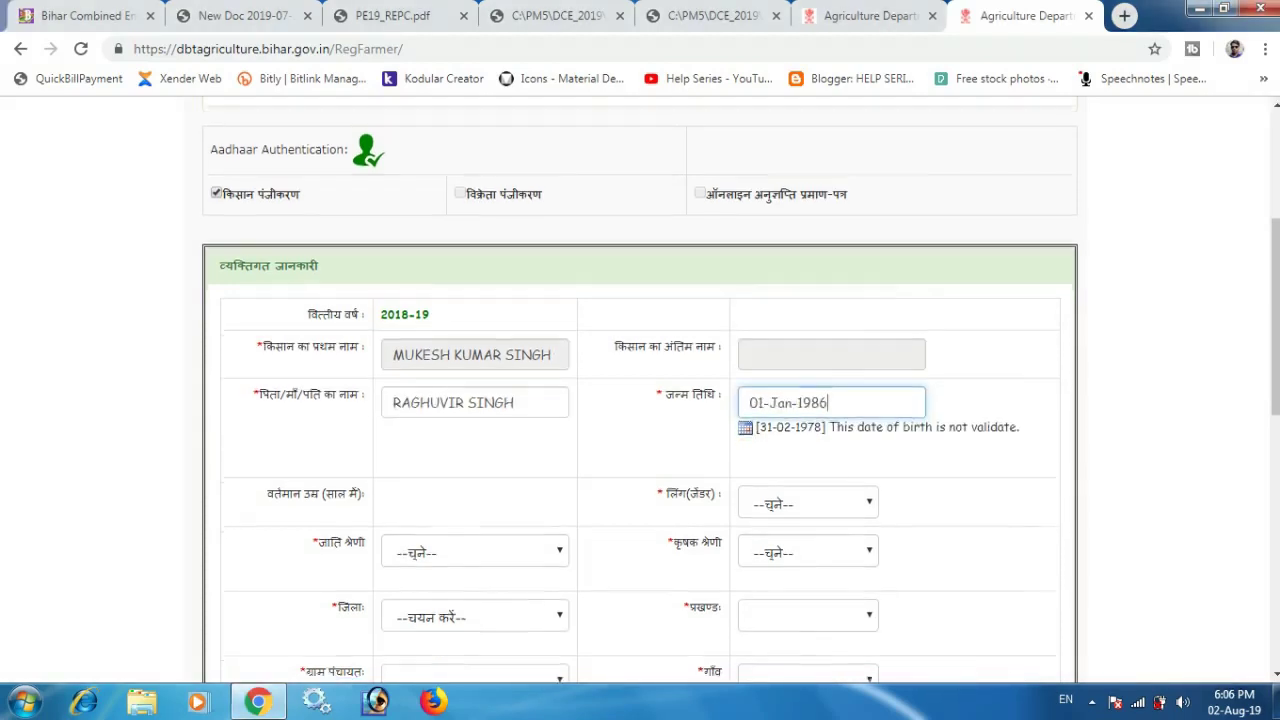
scroll(640, 400, down, 3)
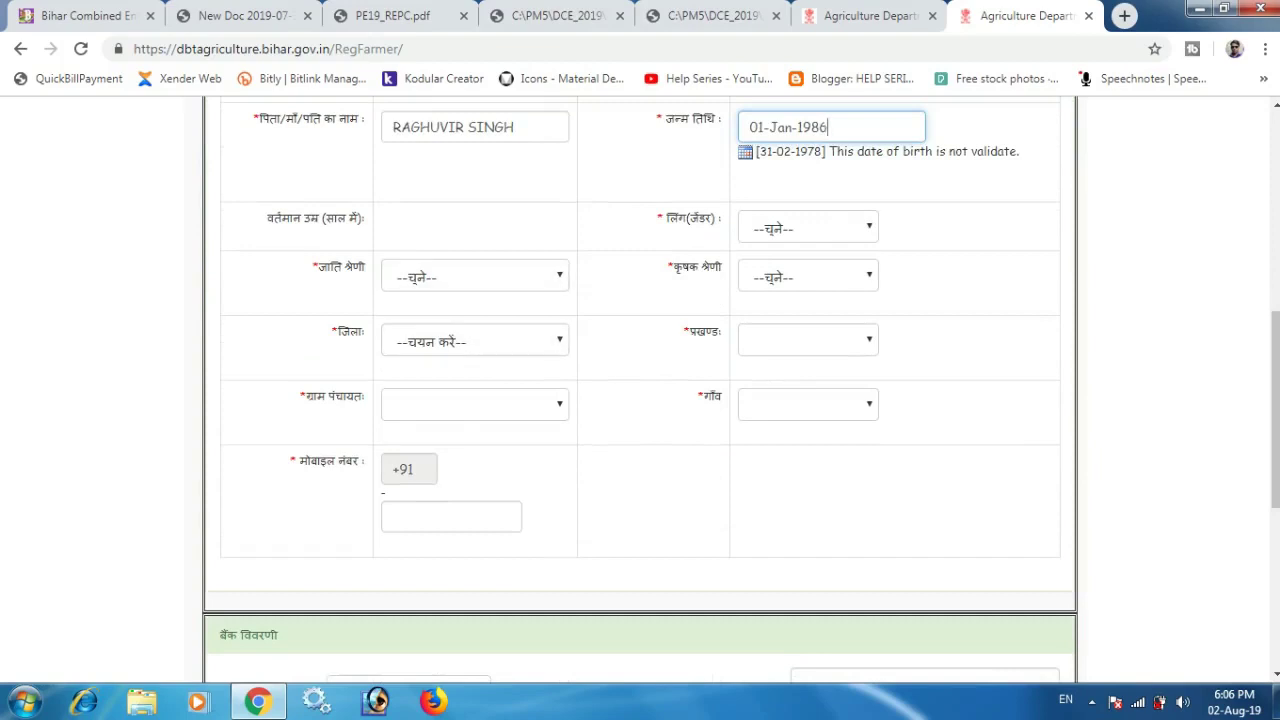
click(808, 228)
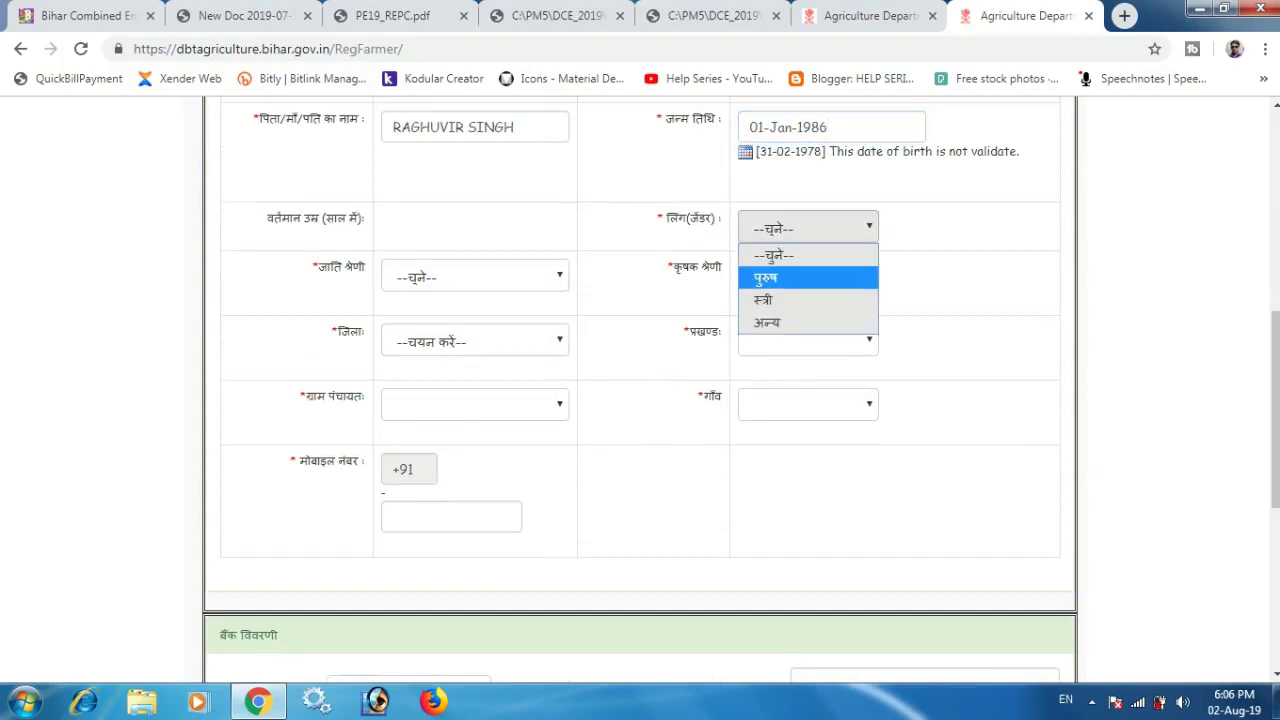
key(Return)
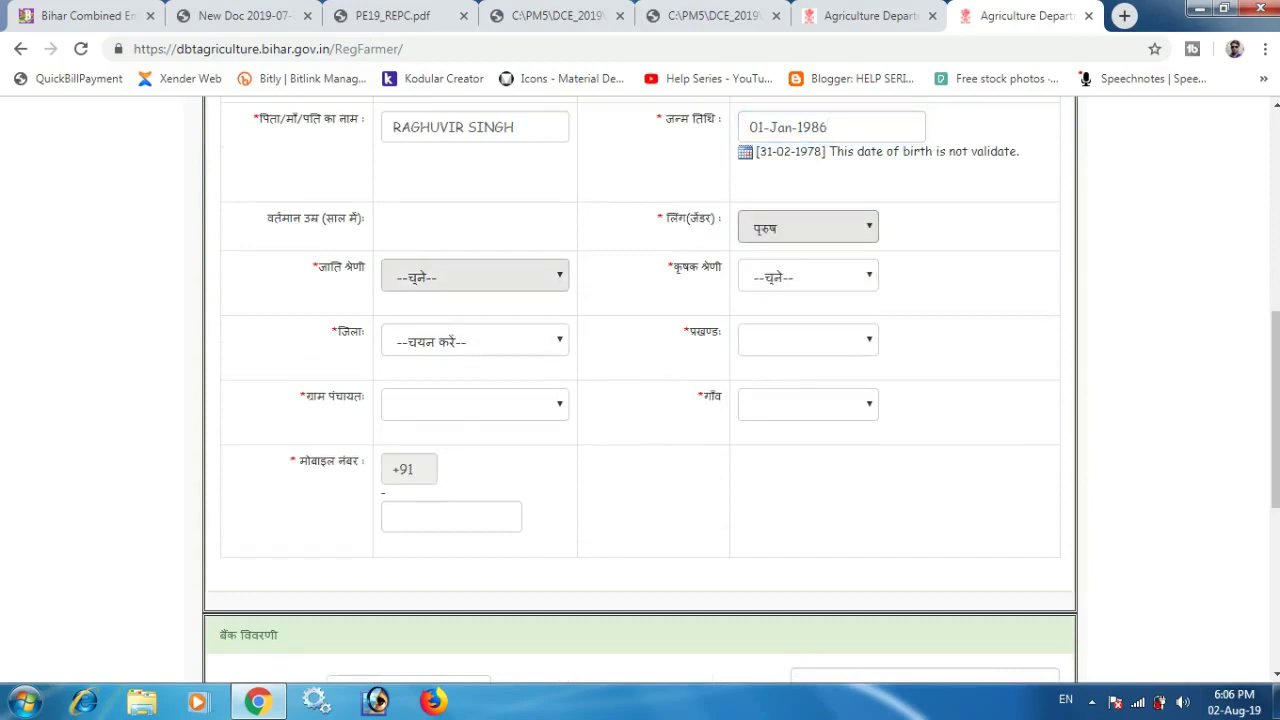
key(alt+Down)
key(Down)
key(Down)
key(Down)
key(Down)
key(Down)
key(Down)
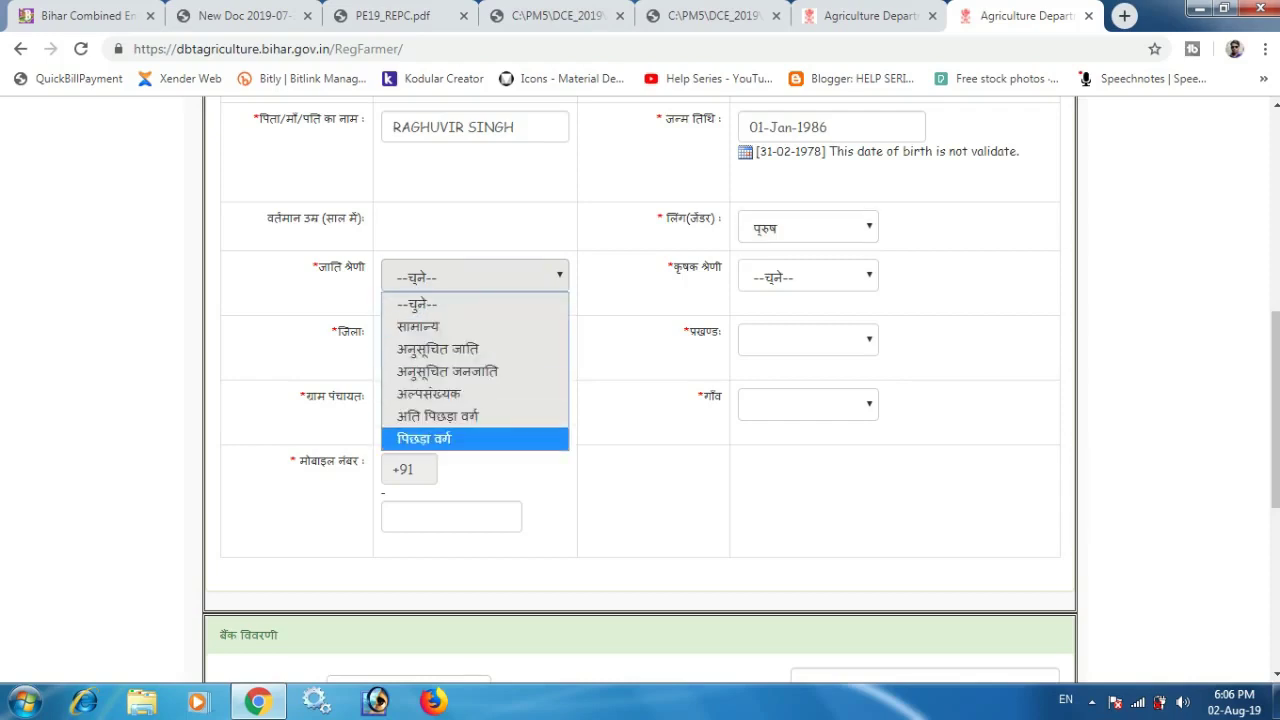
key(Return)
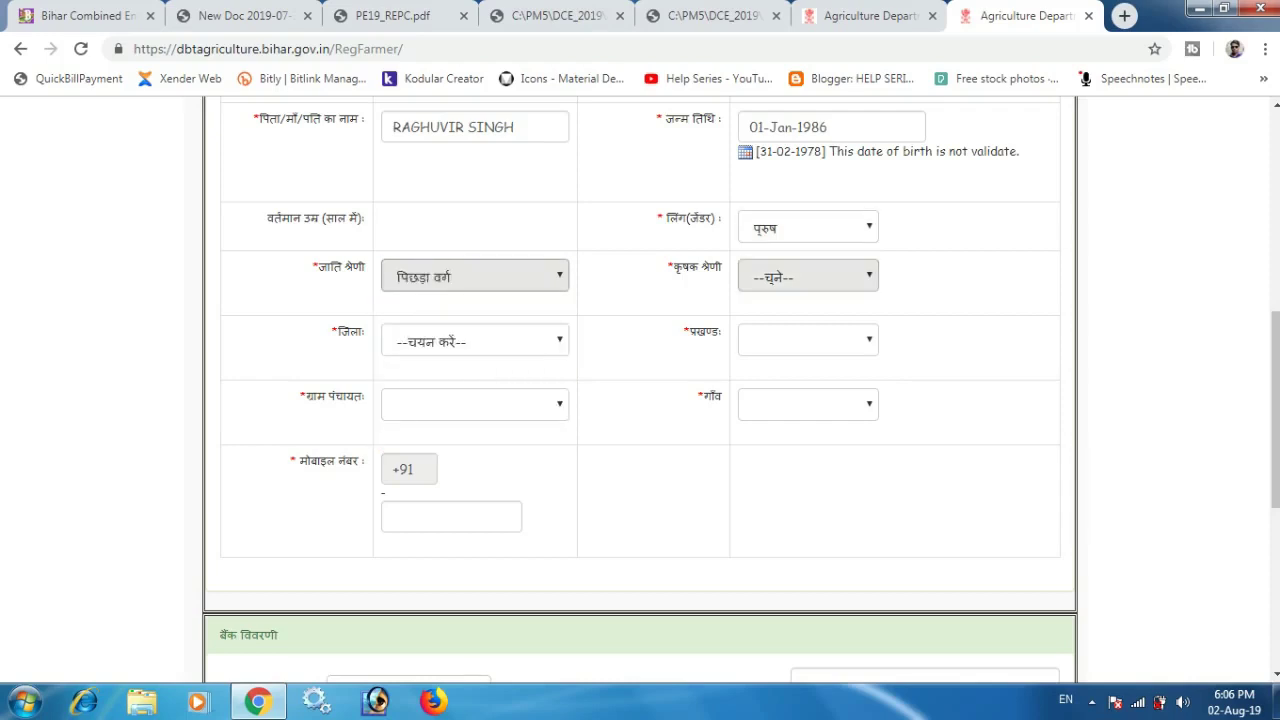
Set farmer category to लघु किसान and district to KATIHAR
key(Tab)
key(alt+Down)
key(Down)
key(Down)
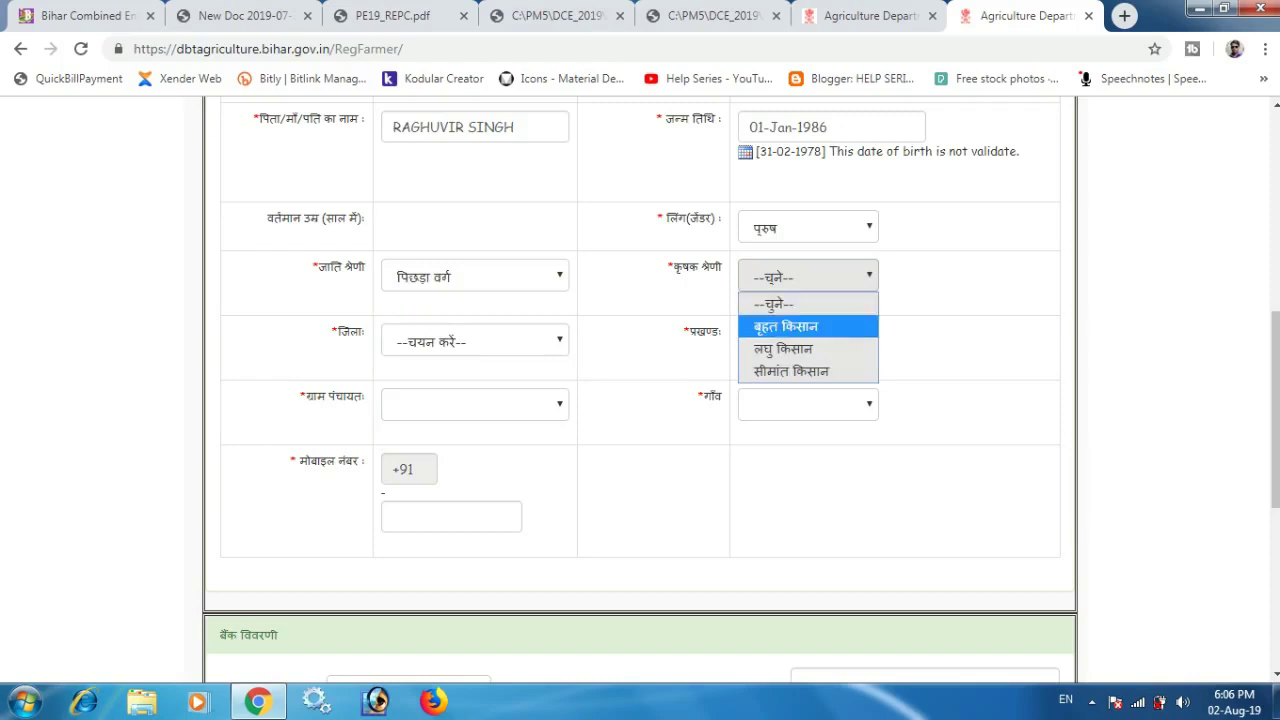
key(Return)
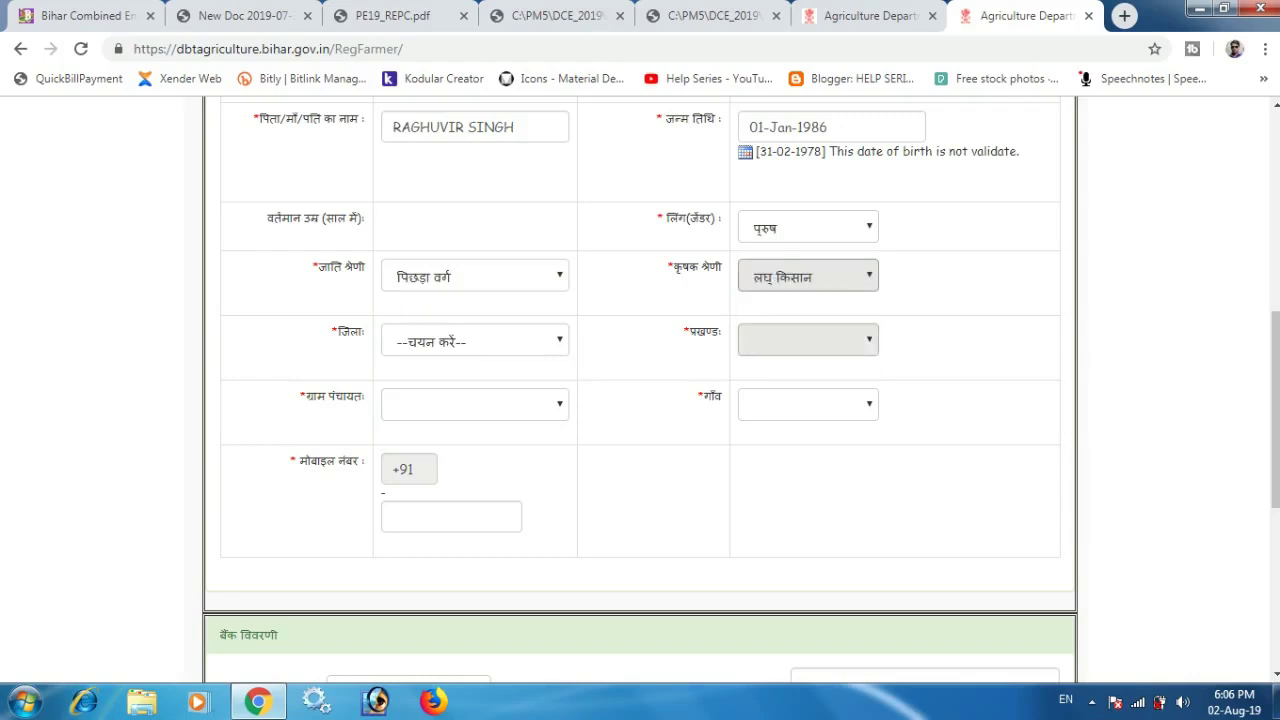
key(Tab)
key(alt+Down)
key(Down)
key(Down)
key(Down)
key(Down)
key(Down)
key(Down)
key(Down)
key(Down)
key(Down)
key(Down)
key(Down)
key(Down)
key(Down)
key(Down)
key(Down)
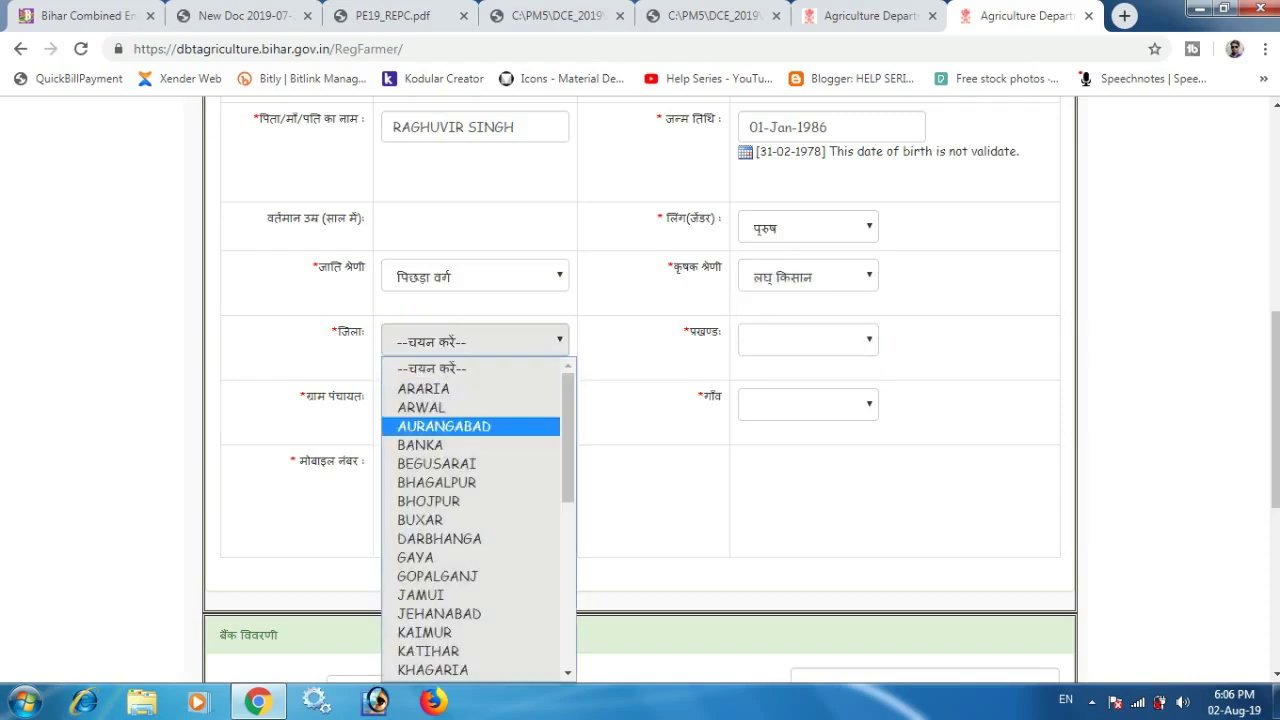
key(Return)
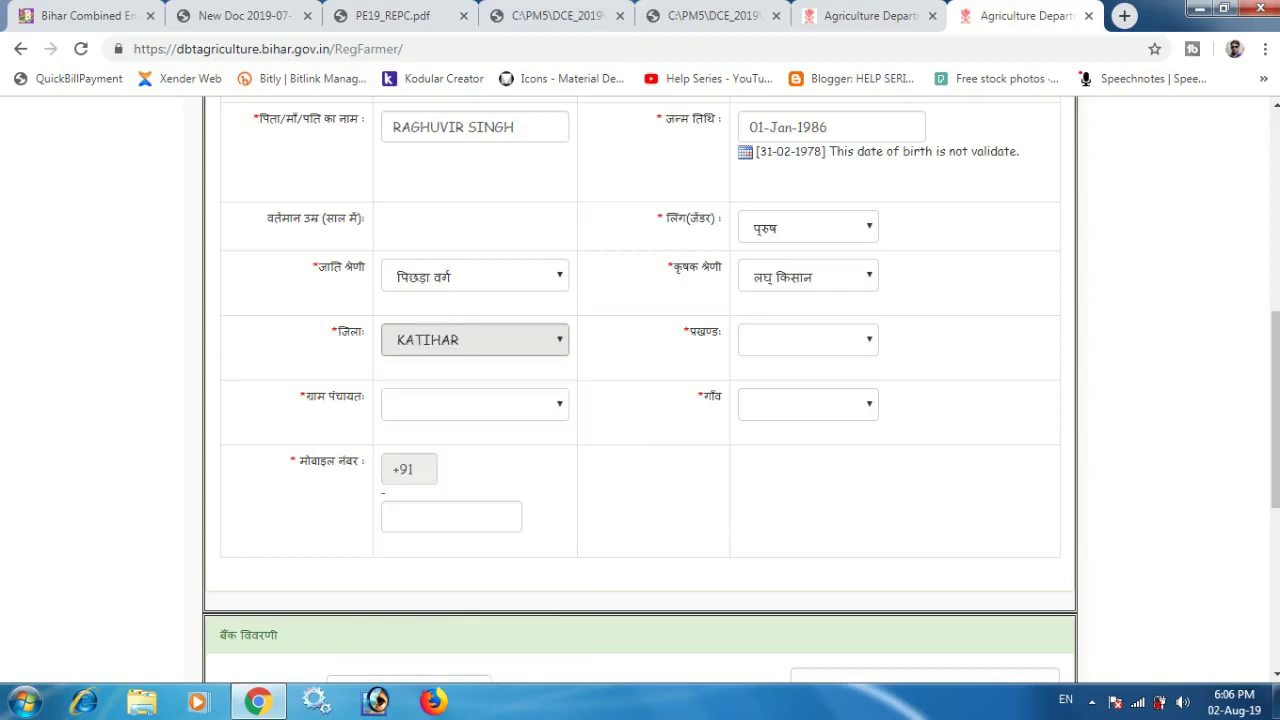
Choose block BARARI and gram panchayat LAKSHMIPUR
key(Tab)
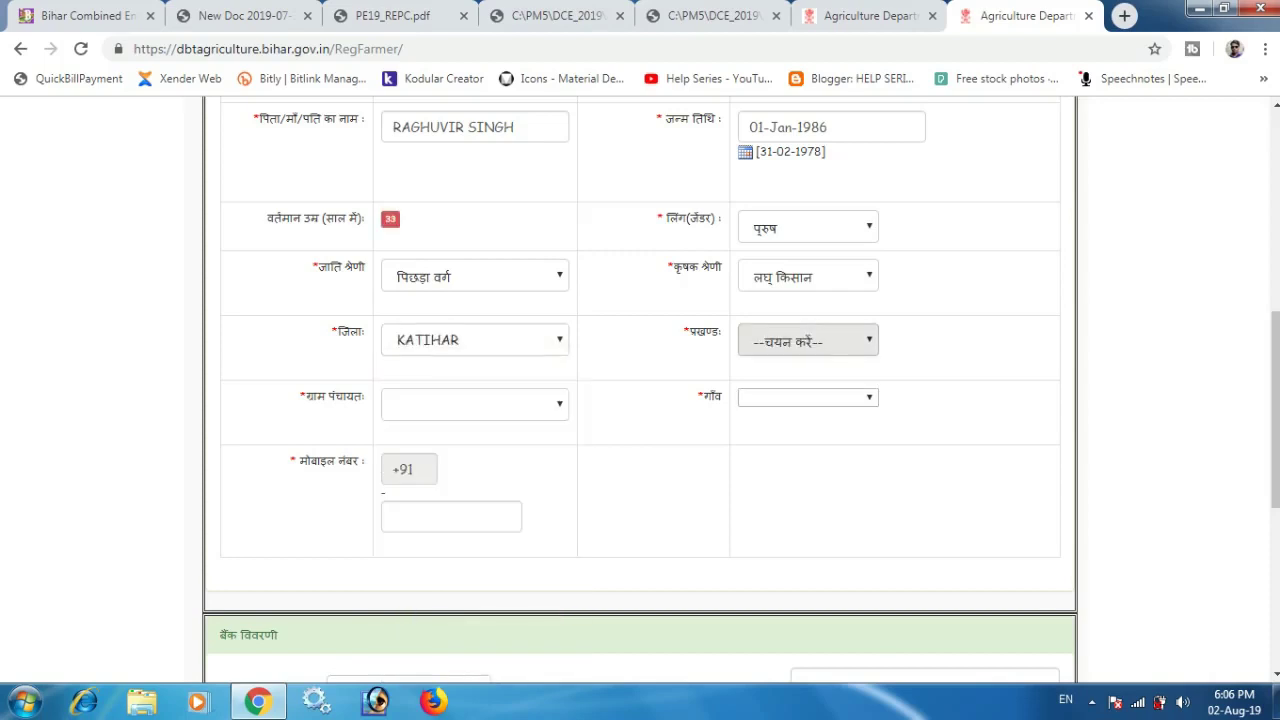
key(alt+Down)
key(Down)
key(Down)
key(Down)
key(Down)
key(Down)
key(Down)
key(Down)
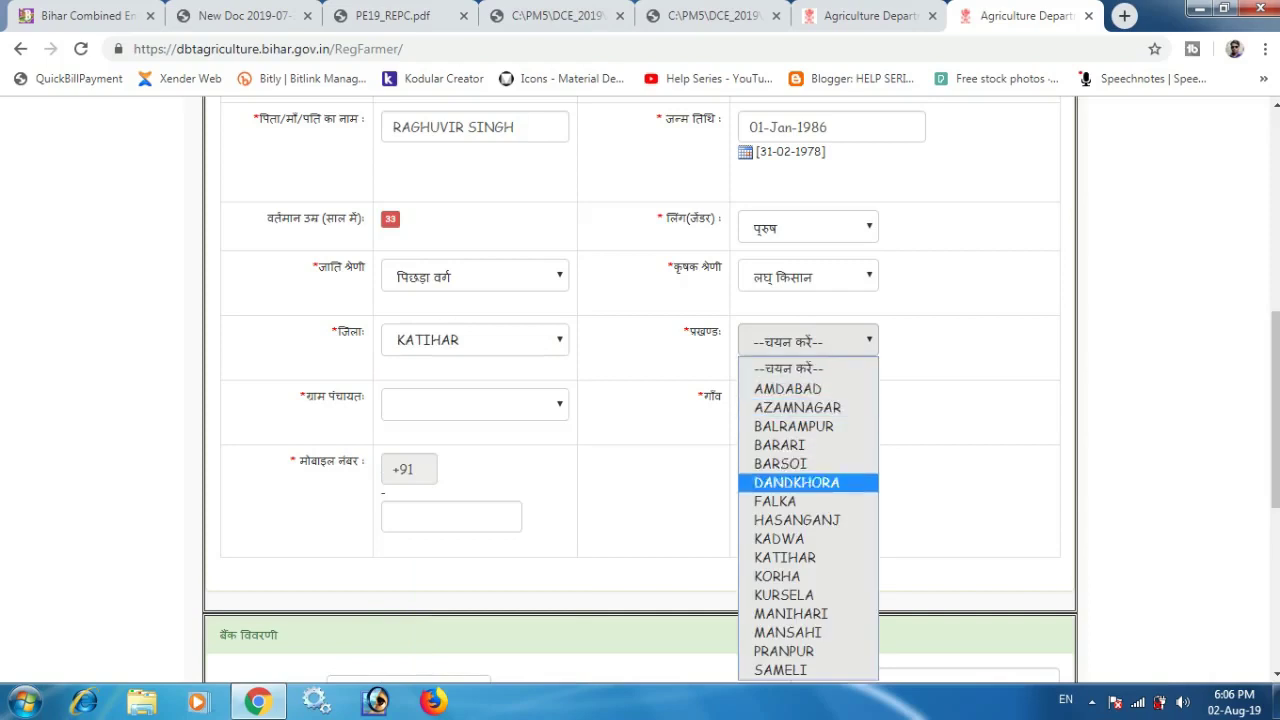
key(Up)
key(Up)
key(Up)
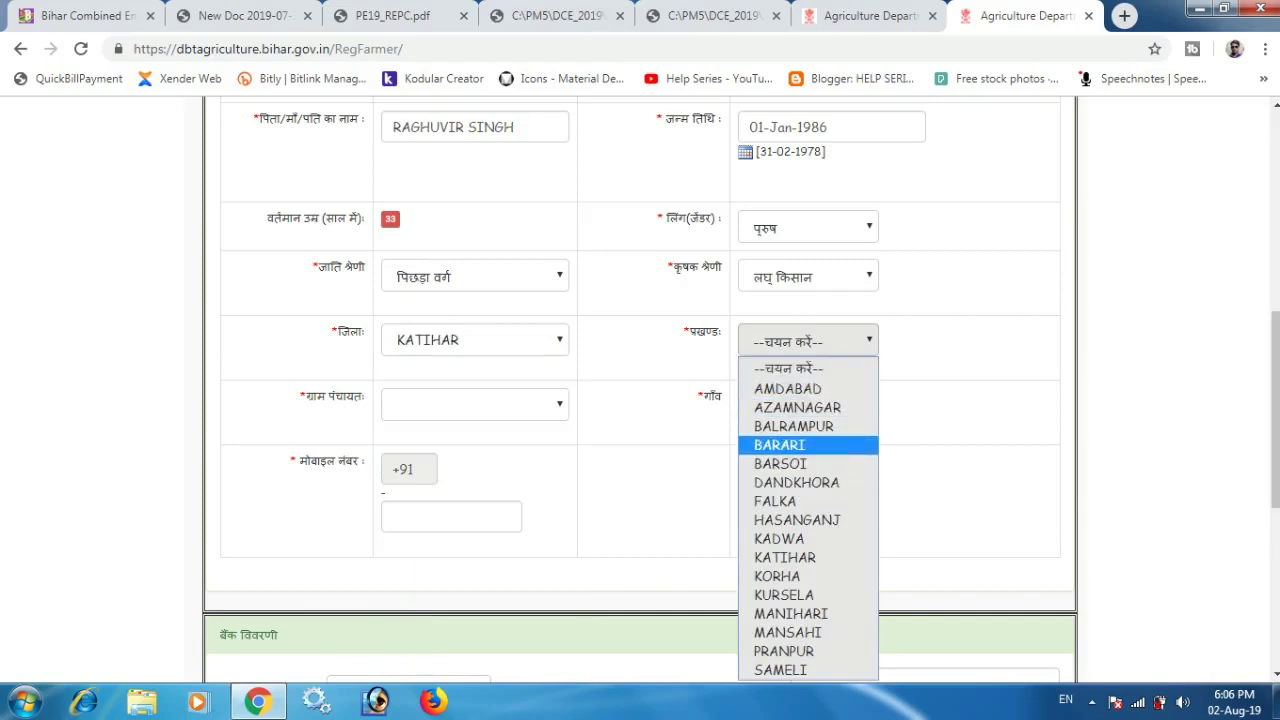
key(Return)
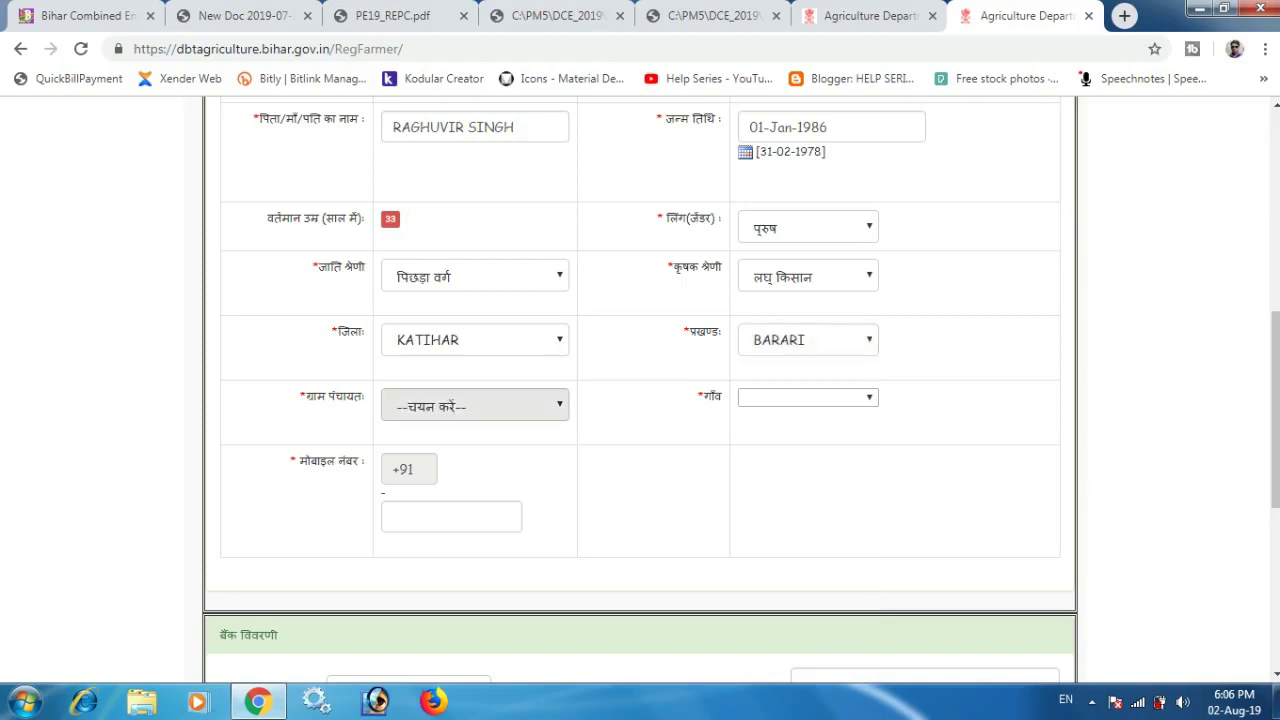
key(alt+Down)
scroll(475, 340, down, 1)
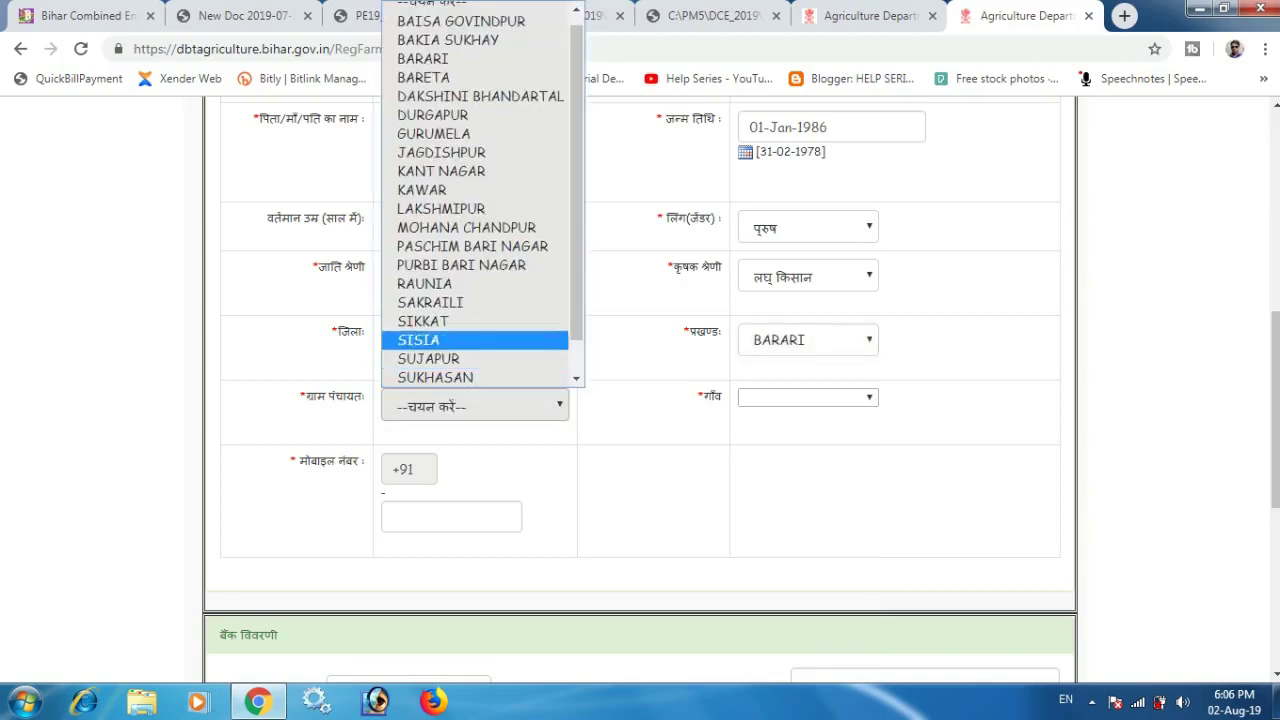
key(Return)
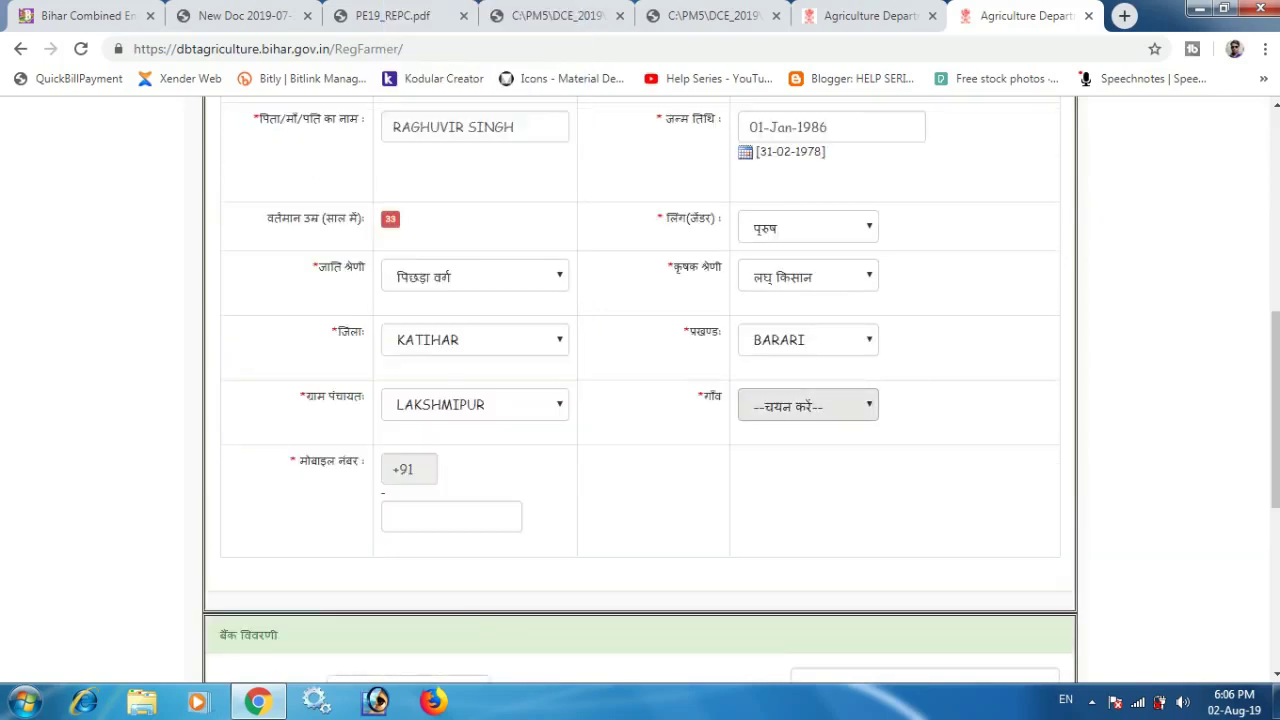
Choose village Bhaisdiara and fill in the farmer's mobile number from a saved entry
key(alt+Down)
scroll(825, 195, down, 1)
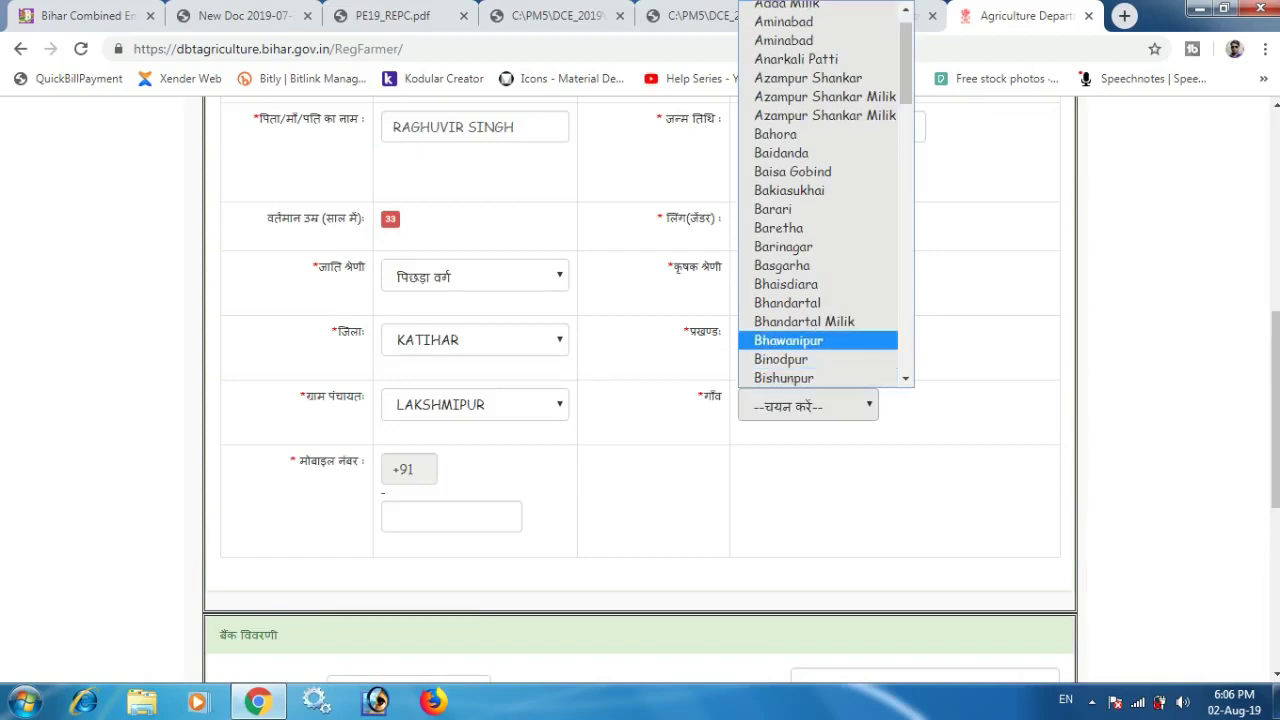
key(Up)
key(Up)
key(Up)
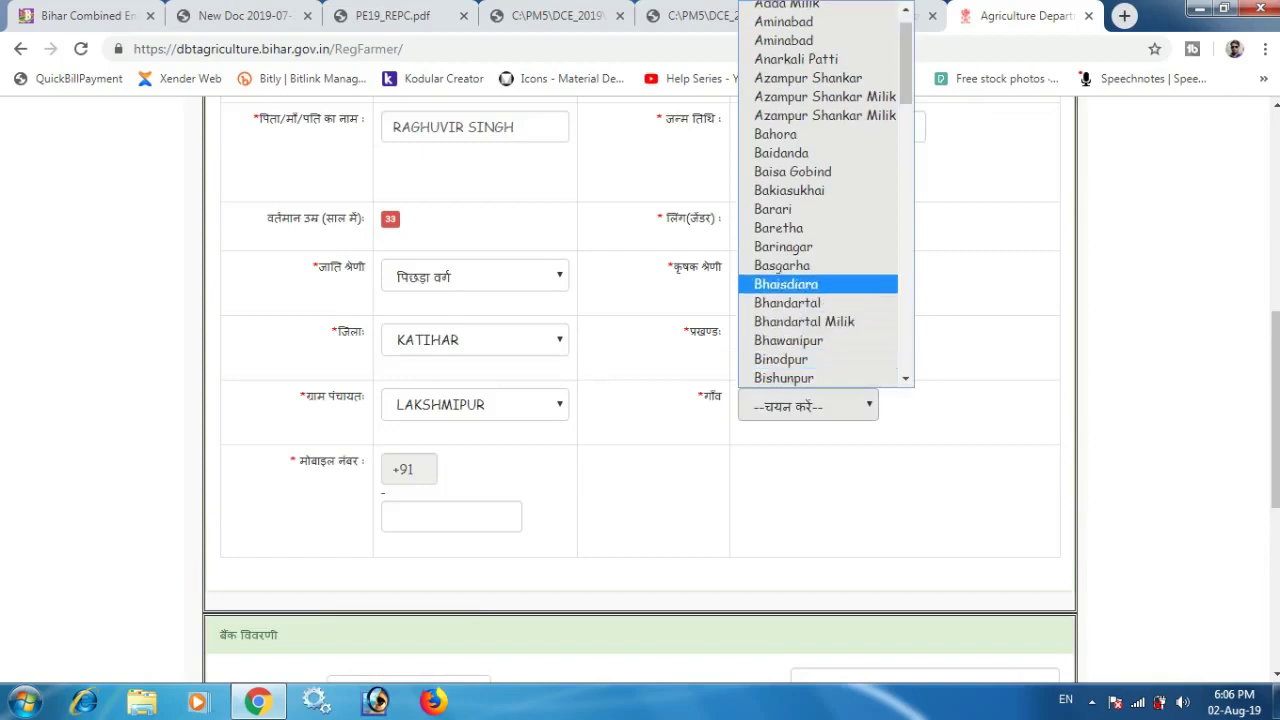
key(Return)
click(451, 516)
key(Escape)
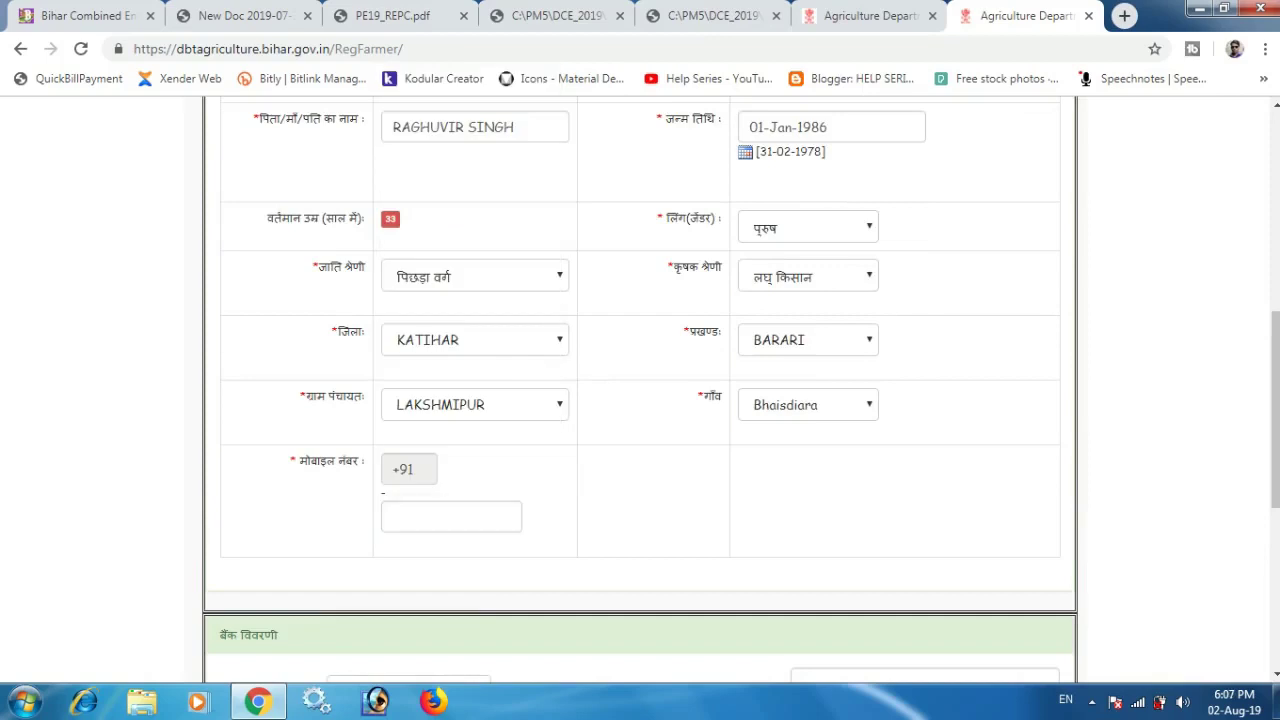
key(ctrl+v)
Highlight the bank details section and bank name field, then clear the annotations
scroll(640, 400, down, 1)
scroll(640, 400, down, 3)
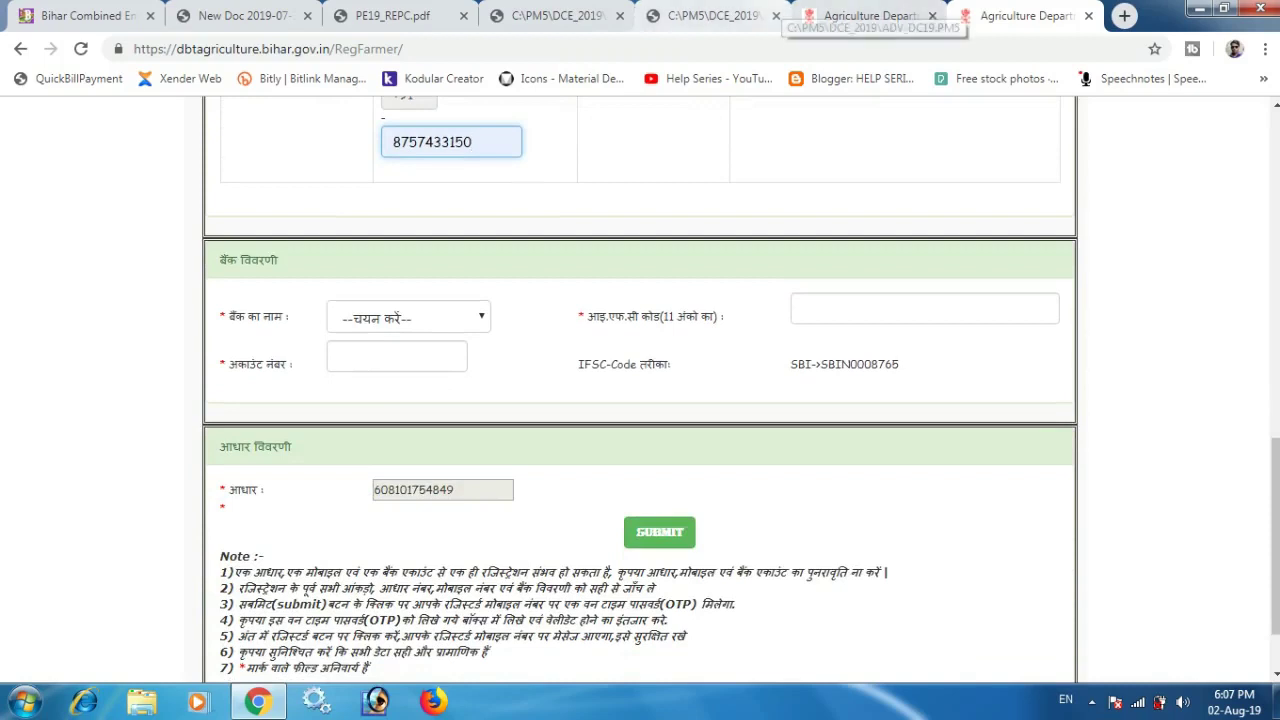
drag(209, 238, 1078, 430)
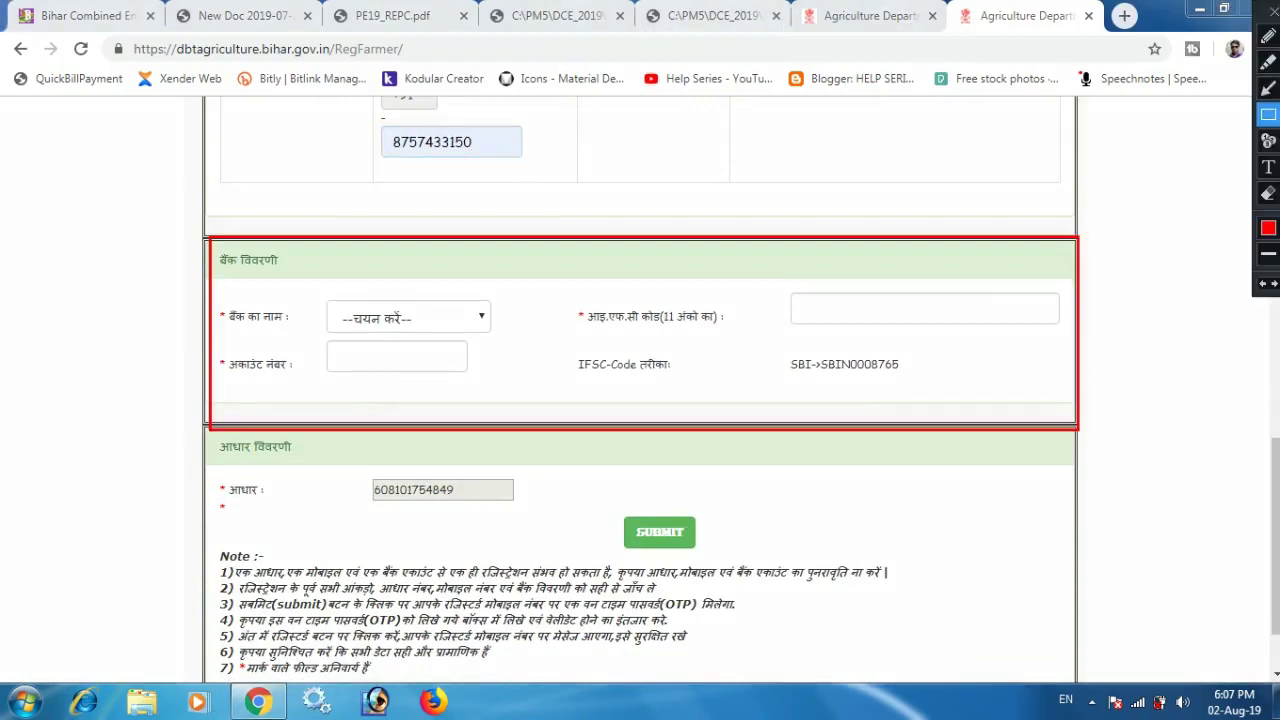
mouse_move(304, 300)
mouse_down()
mouse_move(424, 338)
mouse_move(494, 333)
mouse_up()
key(Escape)
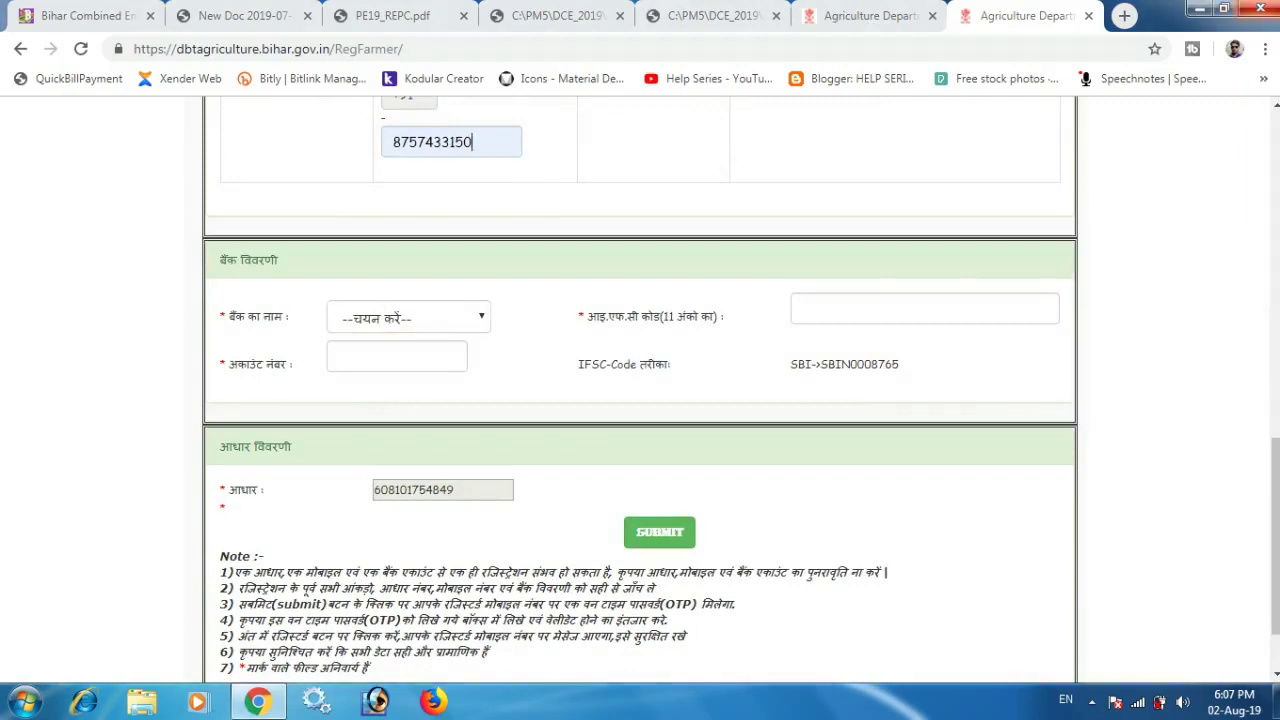
Select SBI as the bank and fill IFSC code SBIN0002940
click(408, 317)
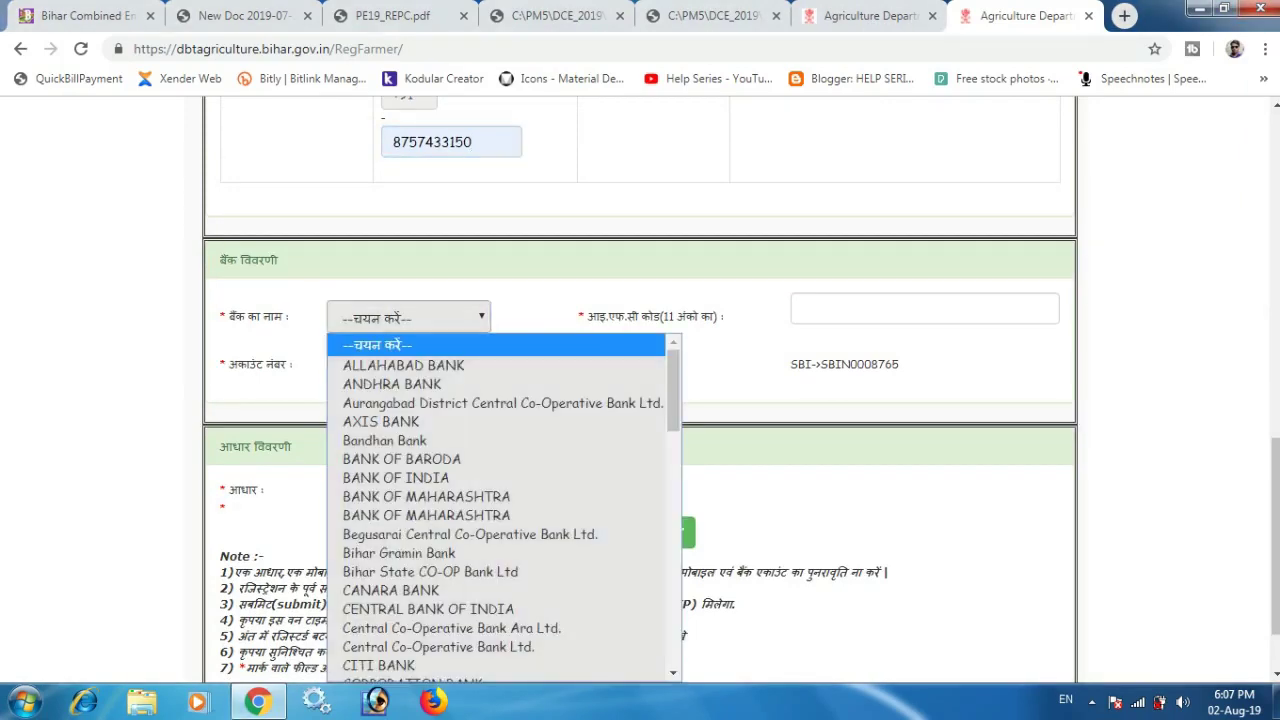
scroll(465, 553, down, 6)
scroll(465, 553, down, 7)
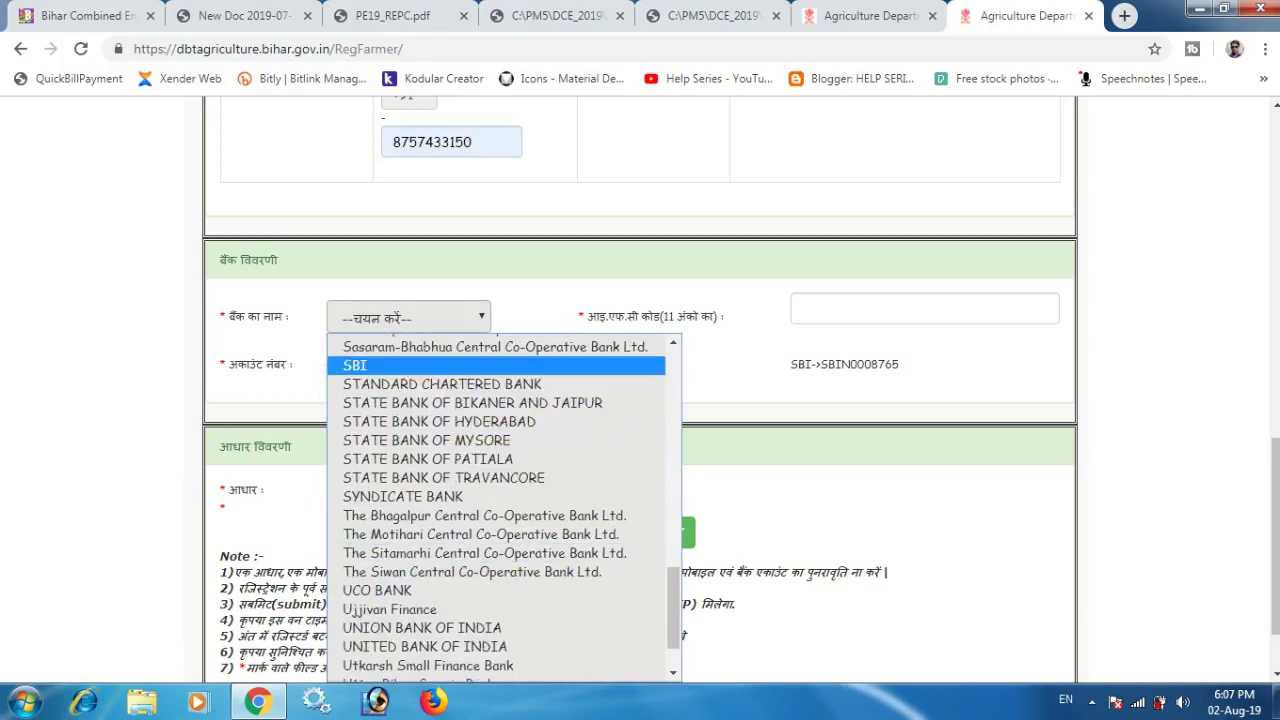
key(Return)
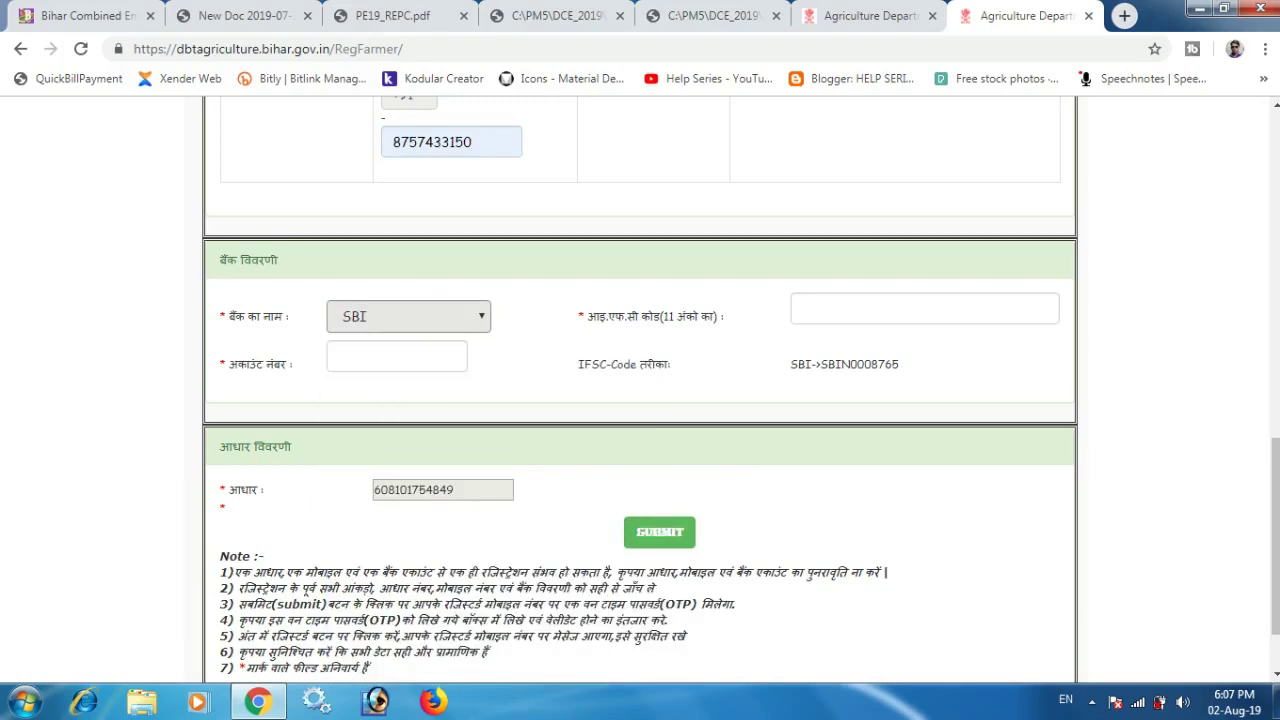
click(924, 309)
key(Down)
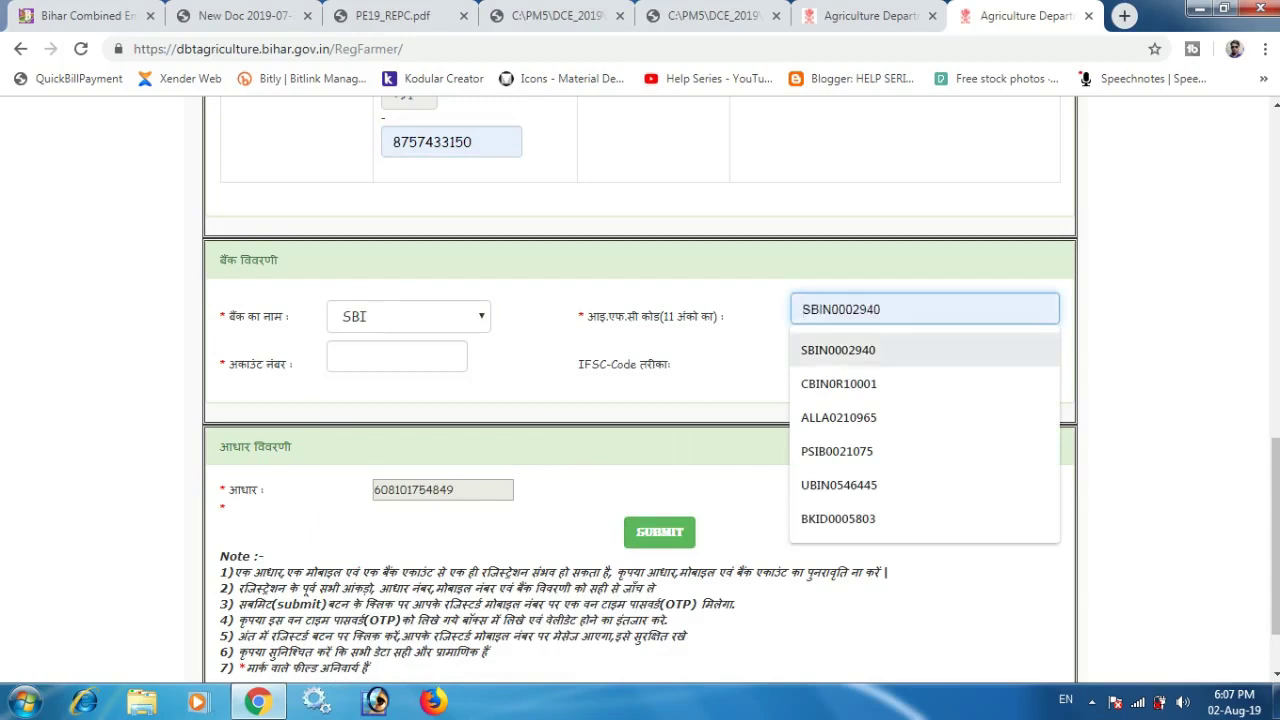
key(Return)
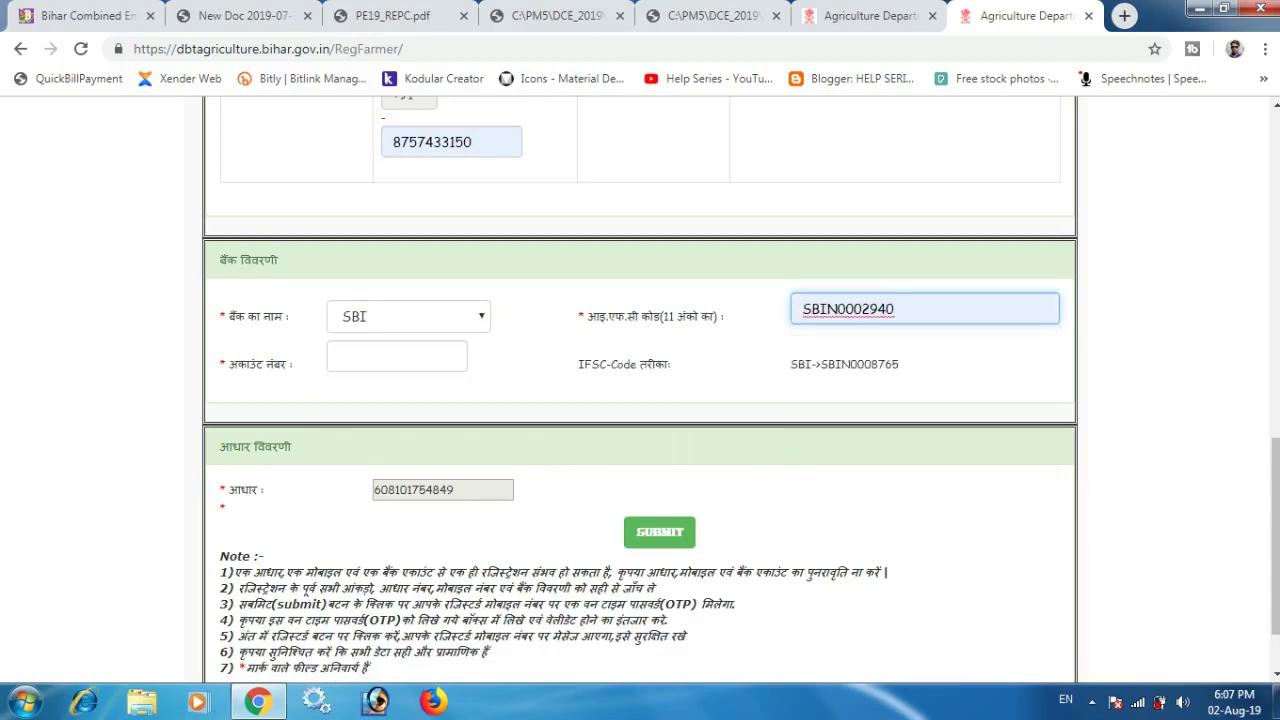
Enter the farmer's bank account number from the saved autofill entry
click(396, 356)
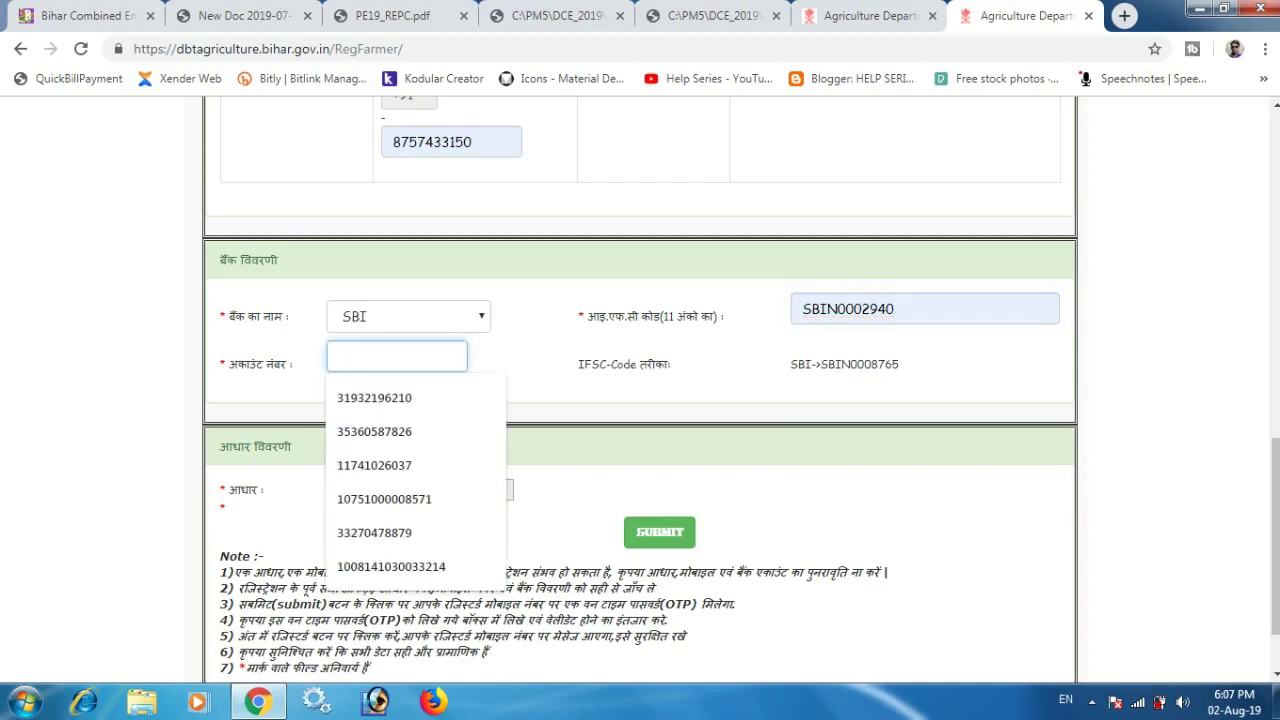
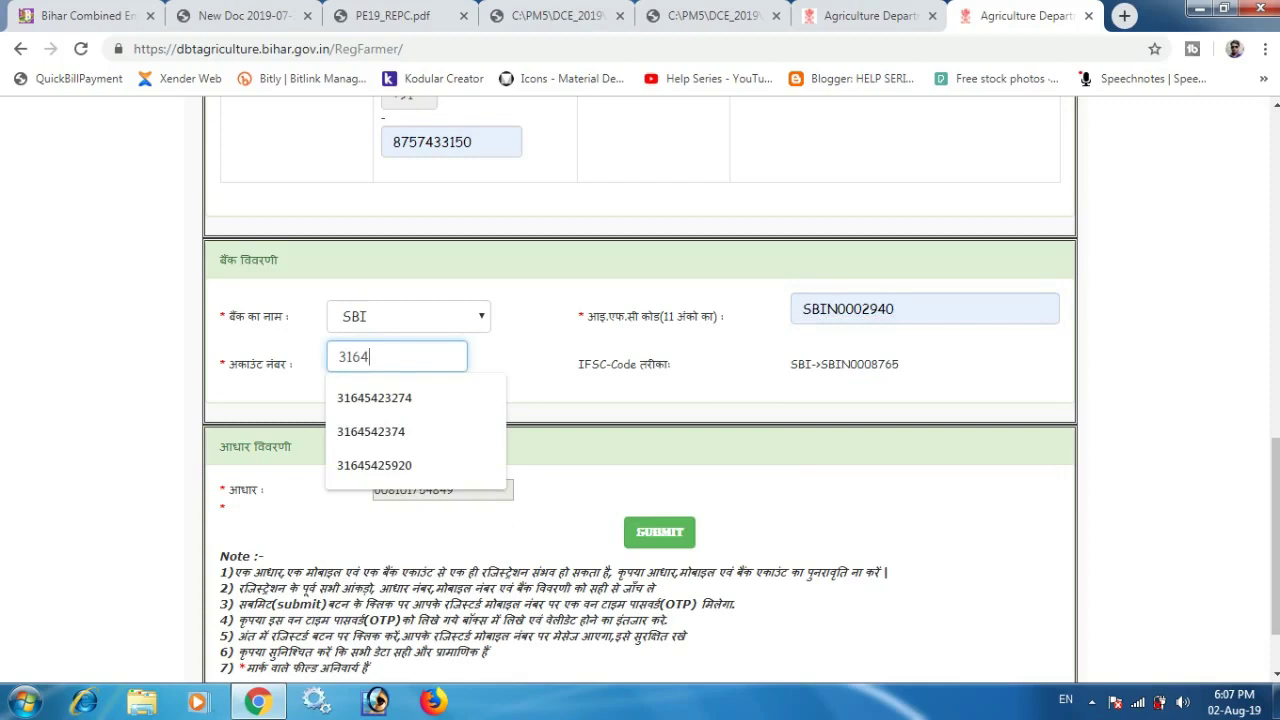
key(Down)
key(Down)
key(Down)
key(Return)
scroll(640, 385, down, 1)
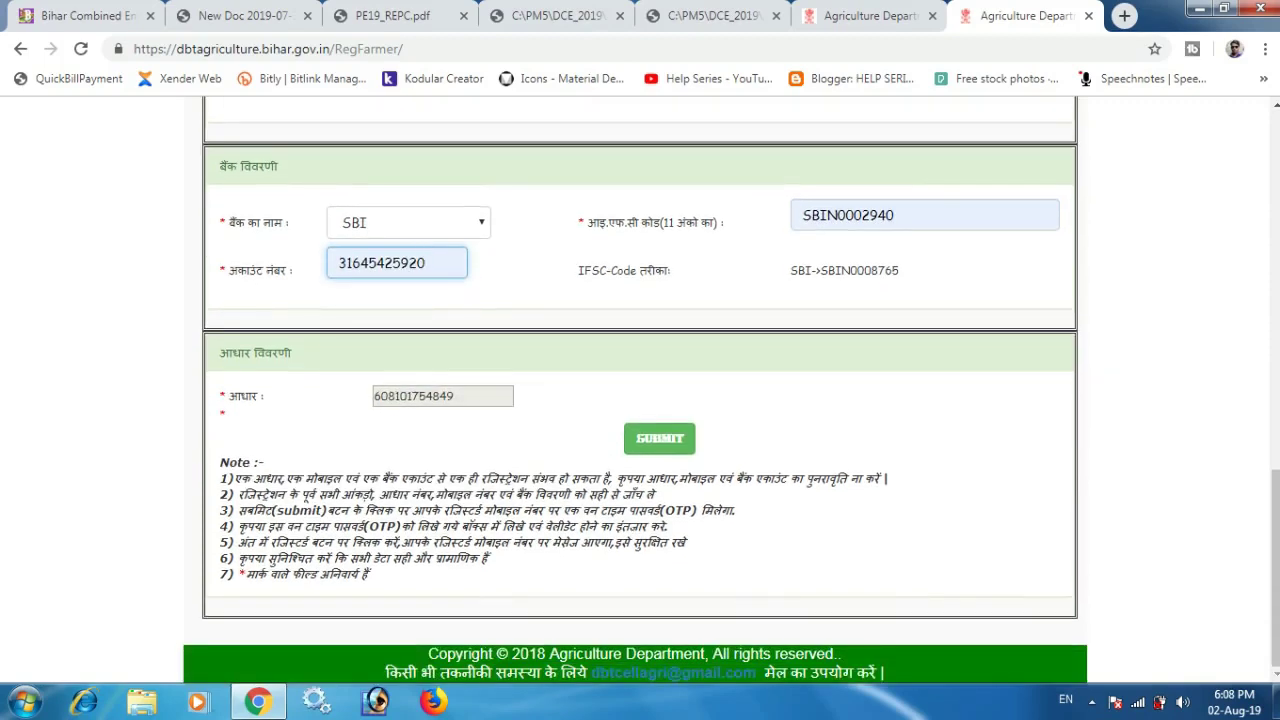
scroll(640, 385, up, 1)
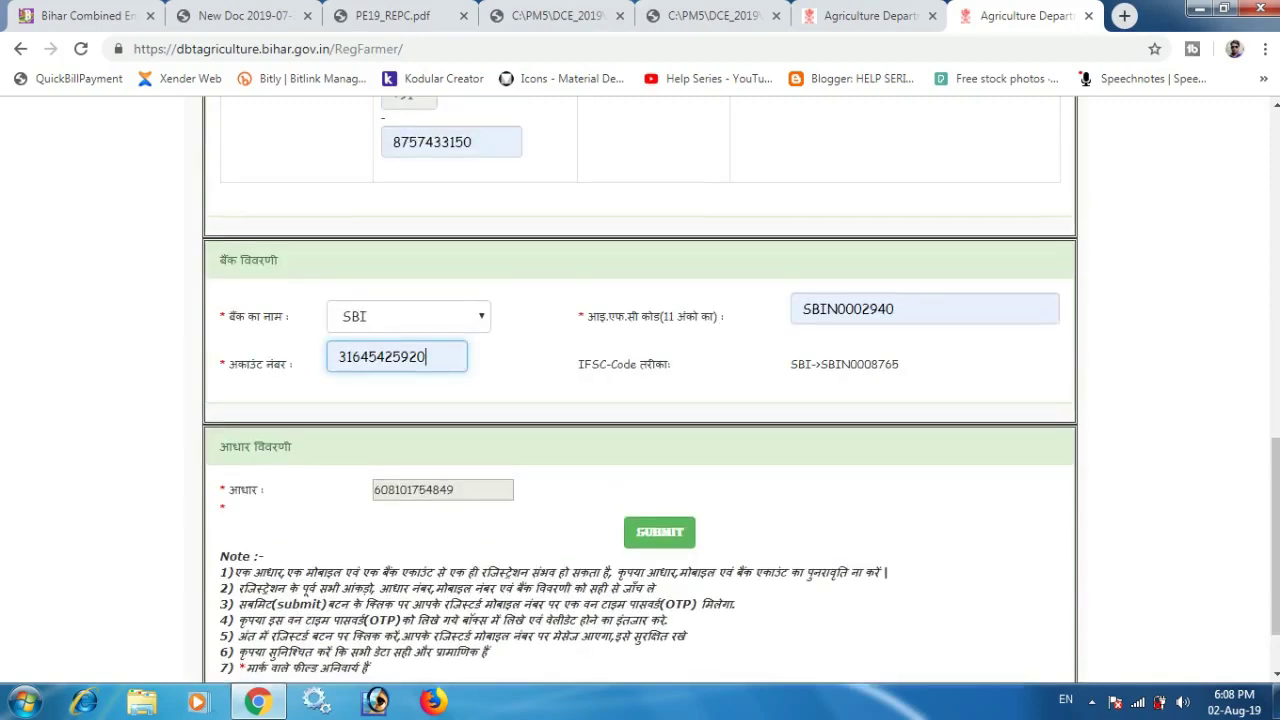
scroll(640, 385, up, 1)
scroll(640, 390, up, 2)
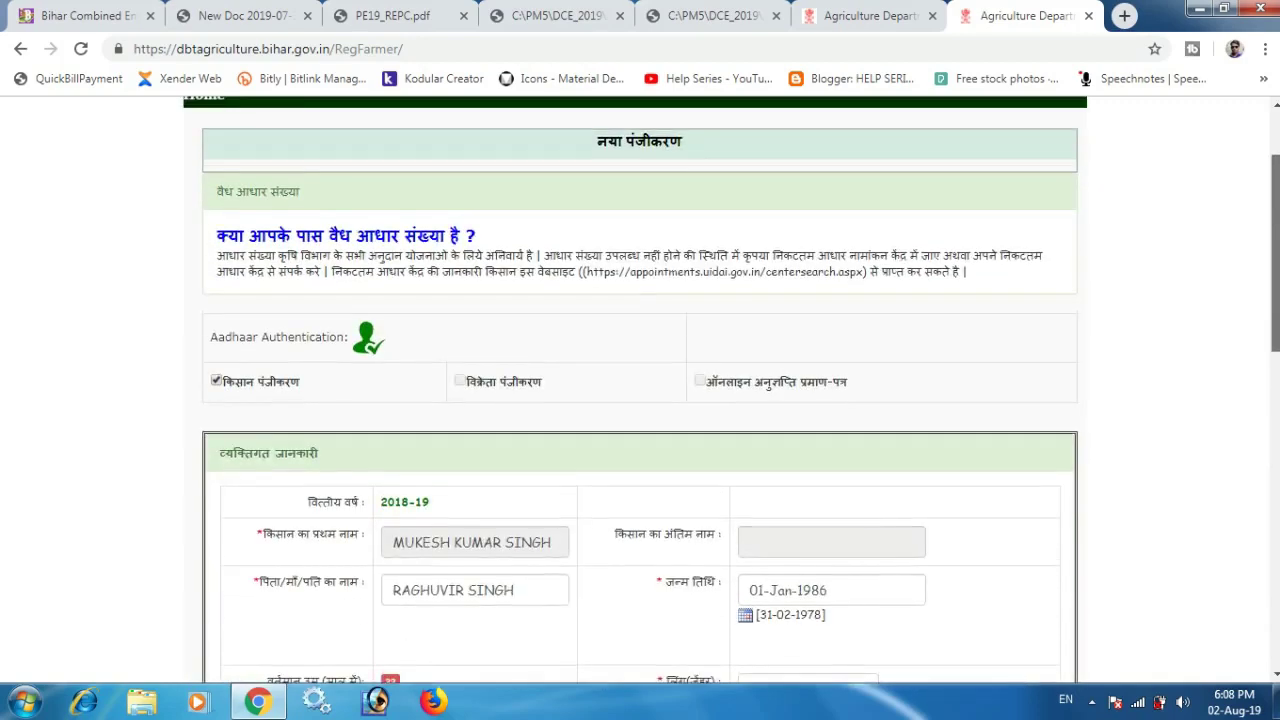
scroll(640, 390, down, 5)
scroll(640, 390, down, 3)
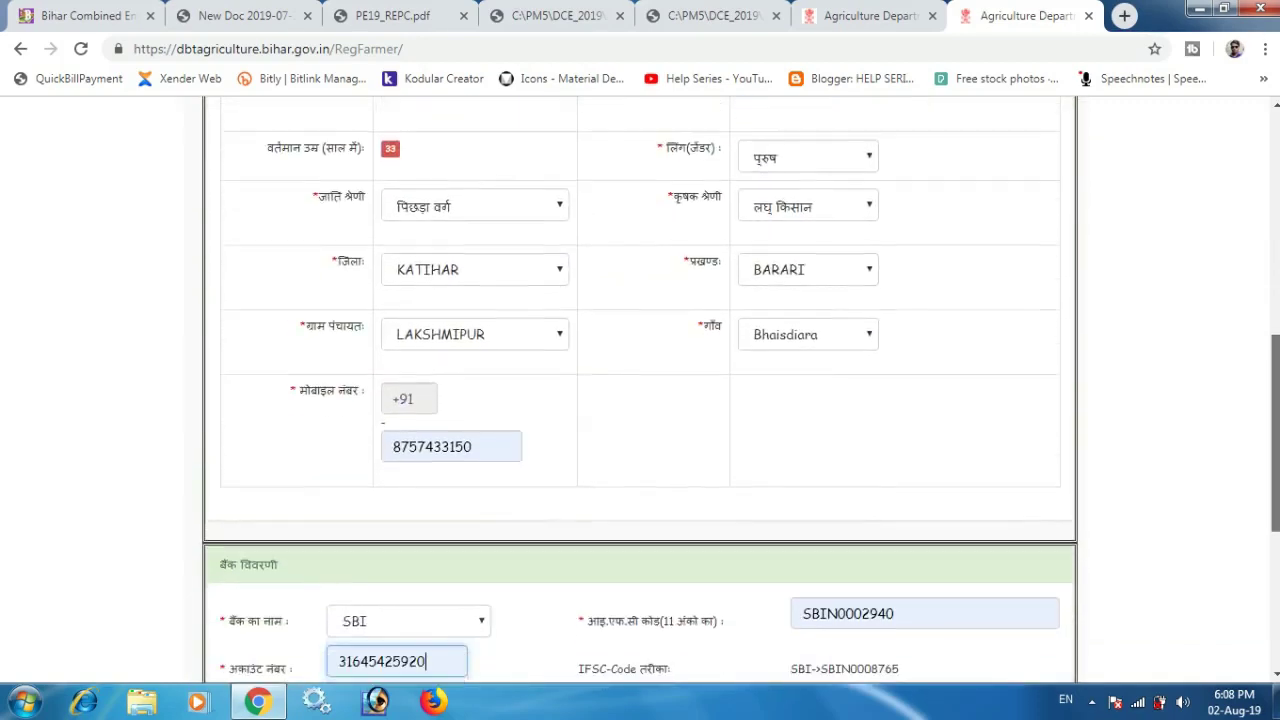
scroll(640, 390, down, 1)
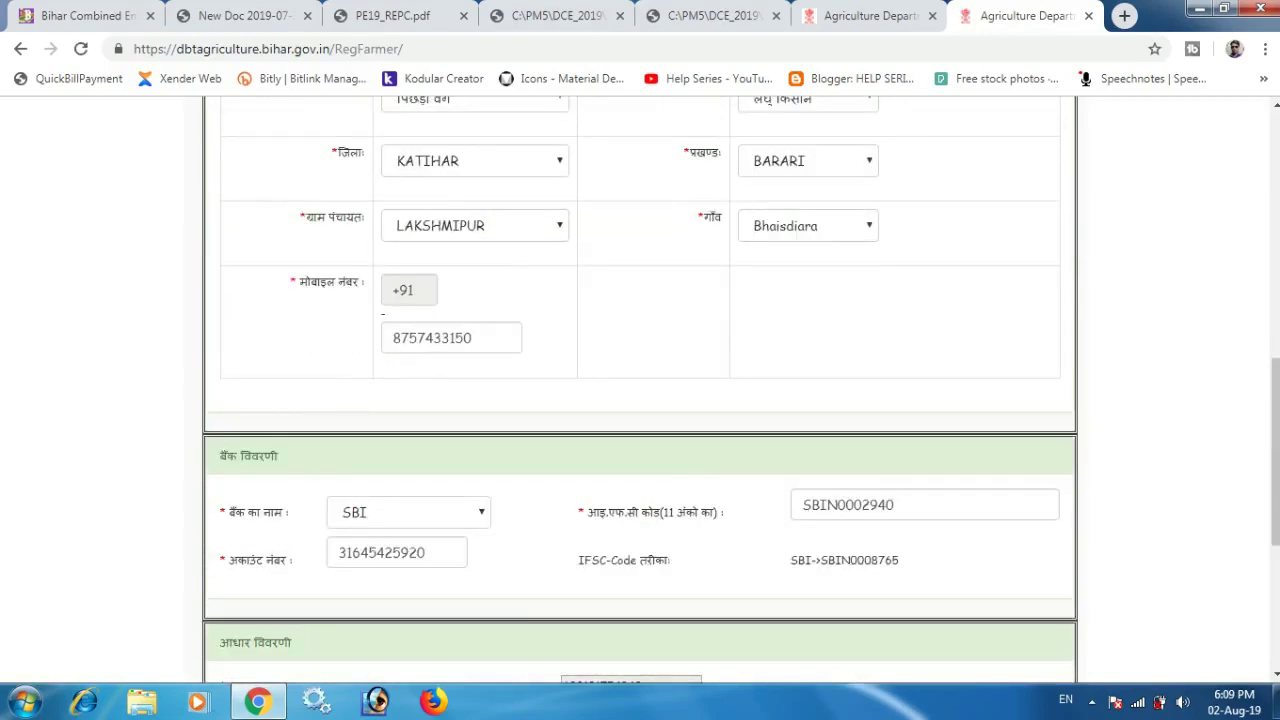
Enter the 4-digit OTP received by SMS and run VALIDATE OTP
click(405, 447)
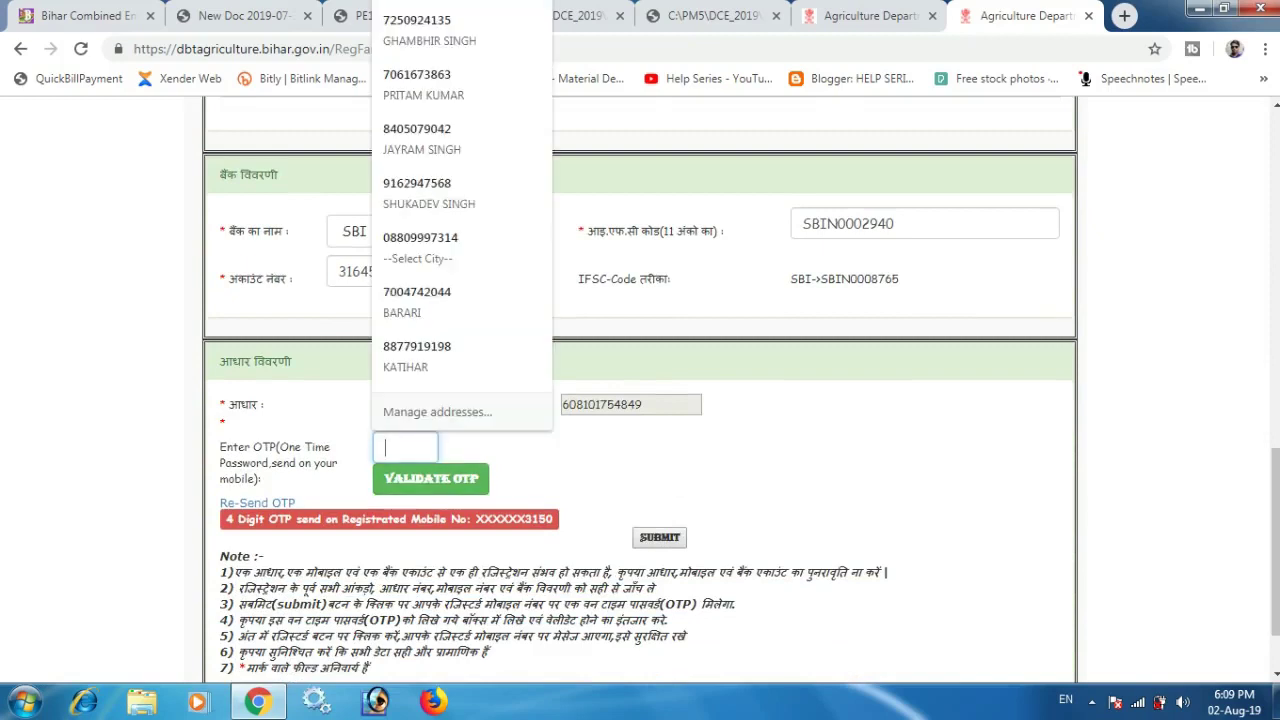
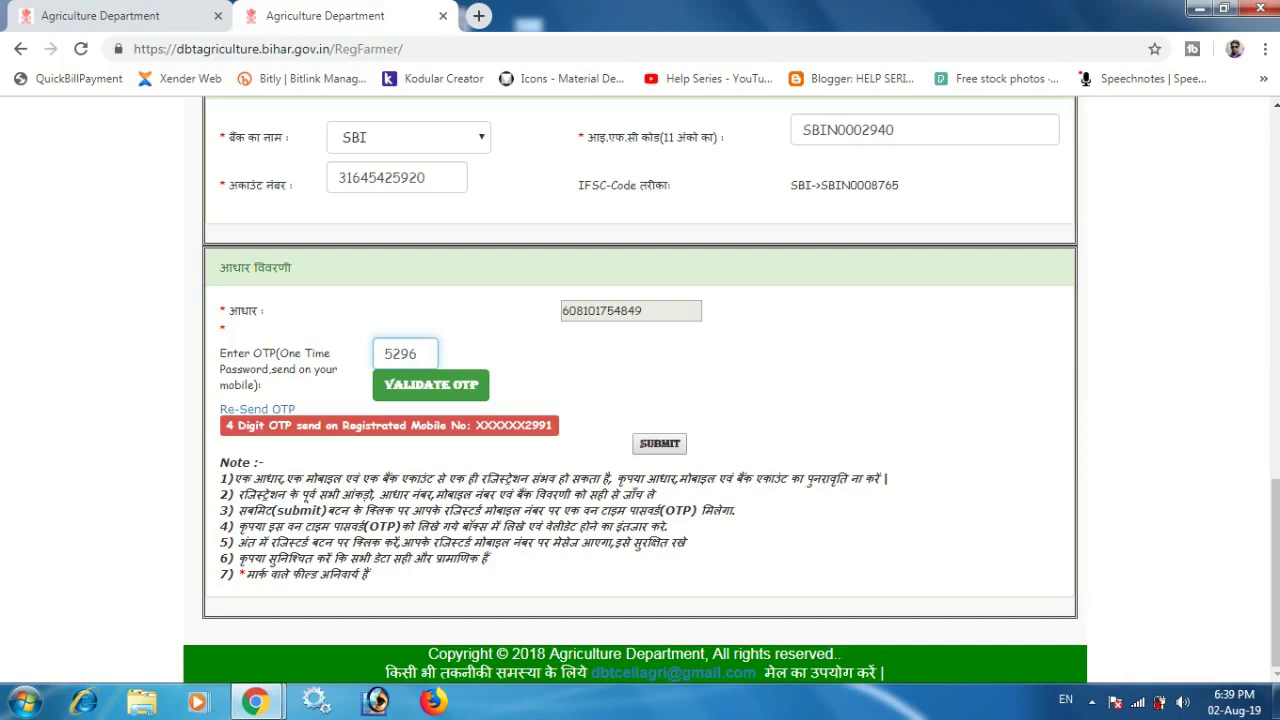
click(430, 384)
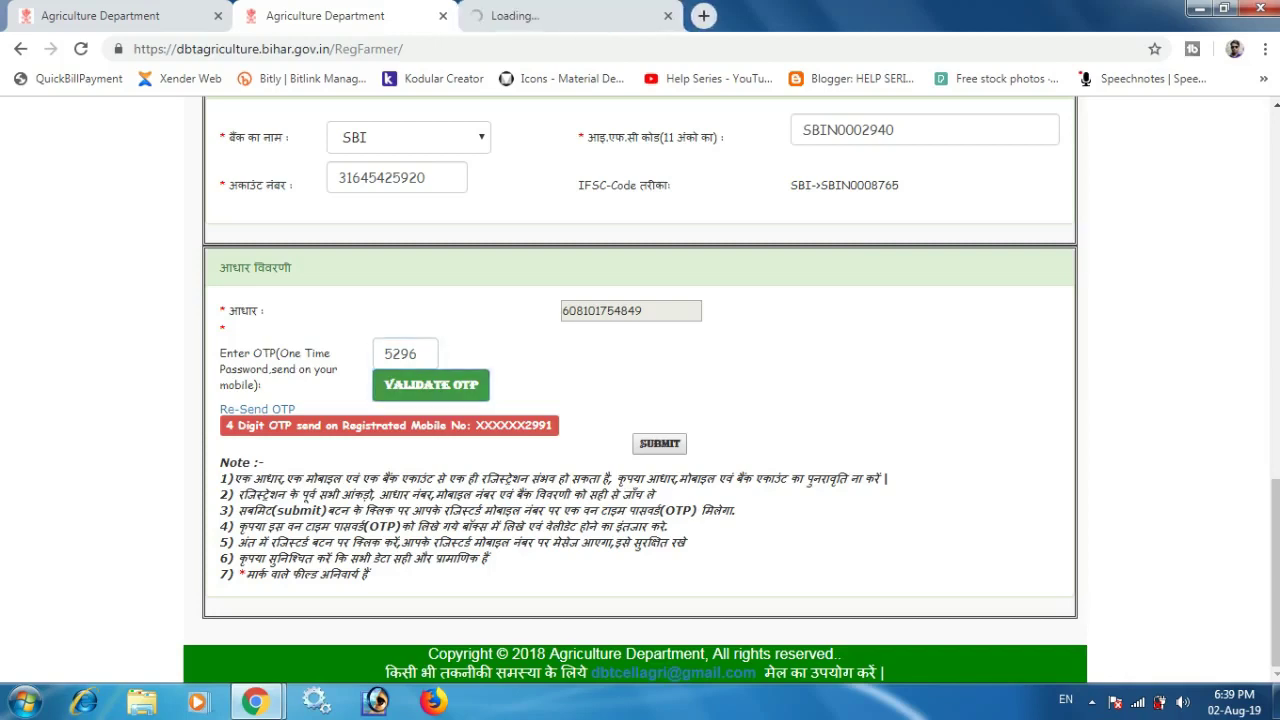
scroll(640, 400, up, 1)
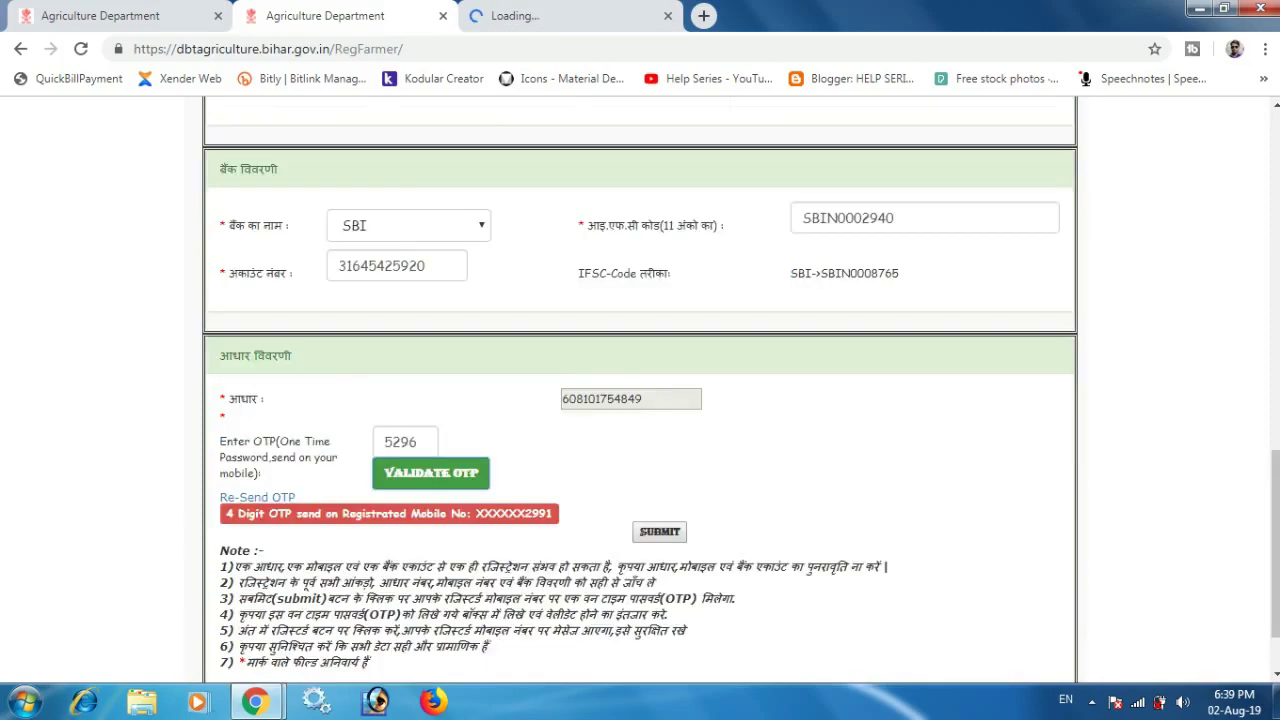
scroll(640, 390, up, 7)
scroll(640, 390, down, 4)
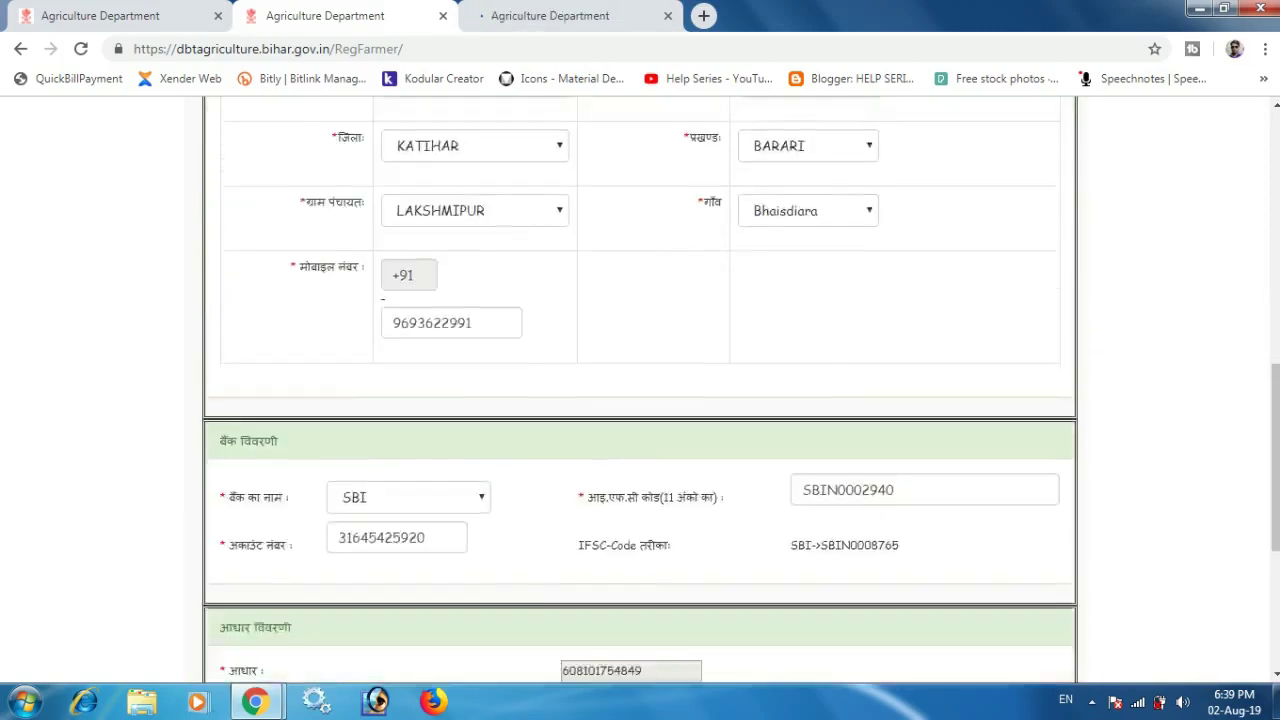
scroll(640, 400, down, 3)
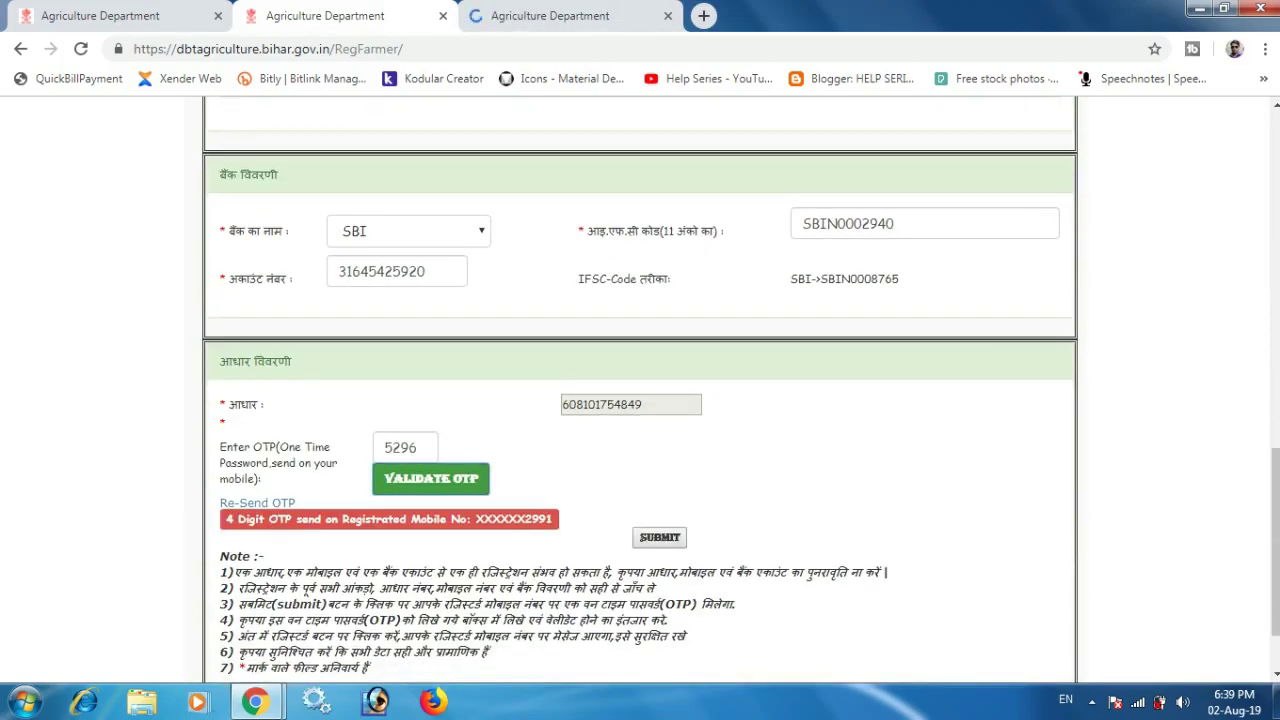
Compare the newly opened portal tab with the earlier form tab to find the validated form
click(550, 15)
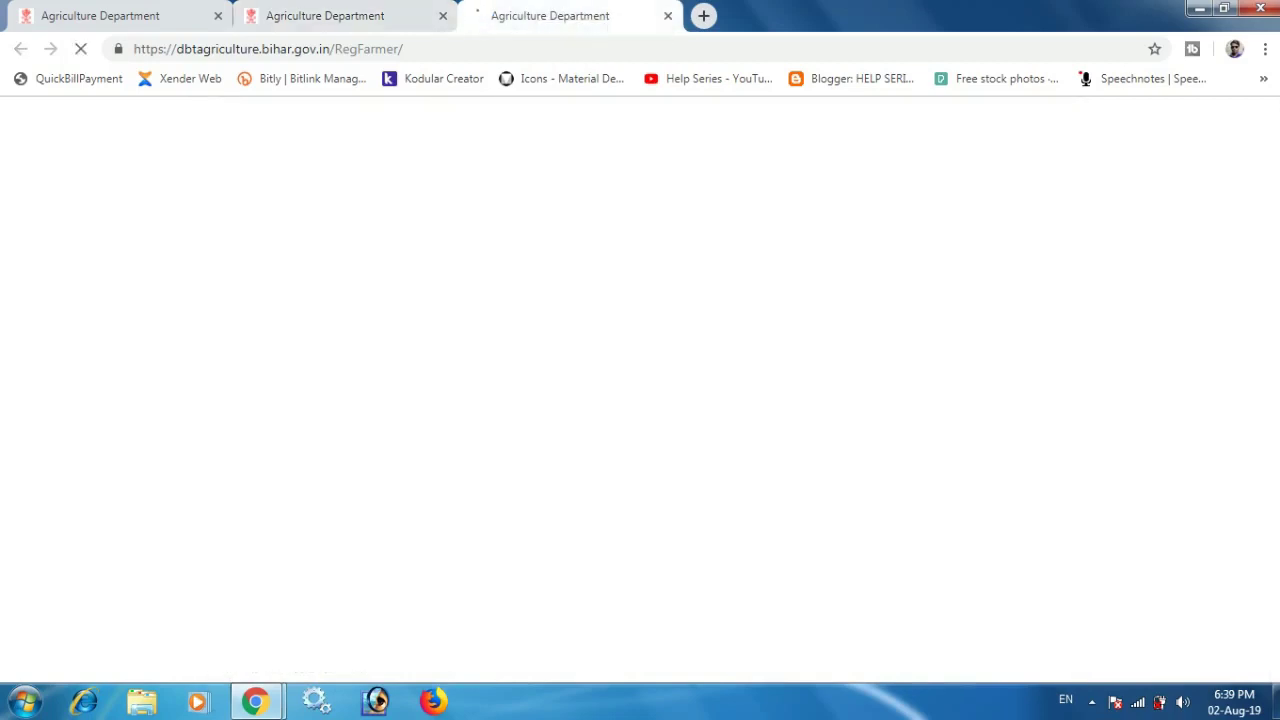
click(325, 15)
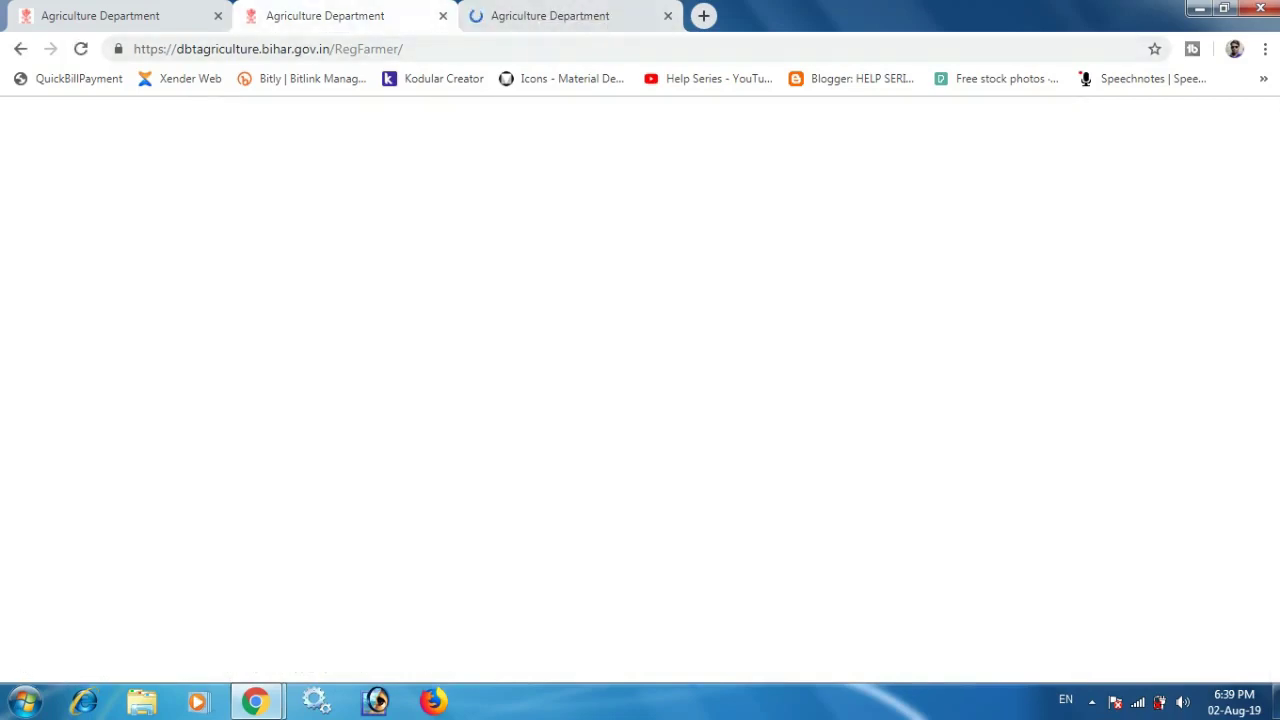
key(ctrl+Tab)
scroll(640, 400, down, 1)
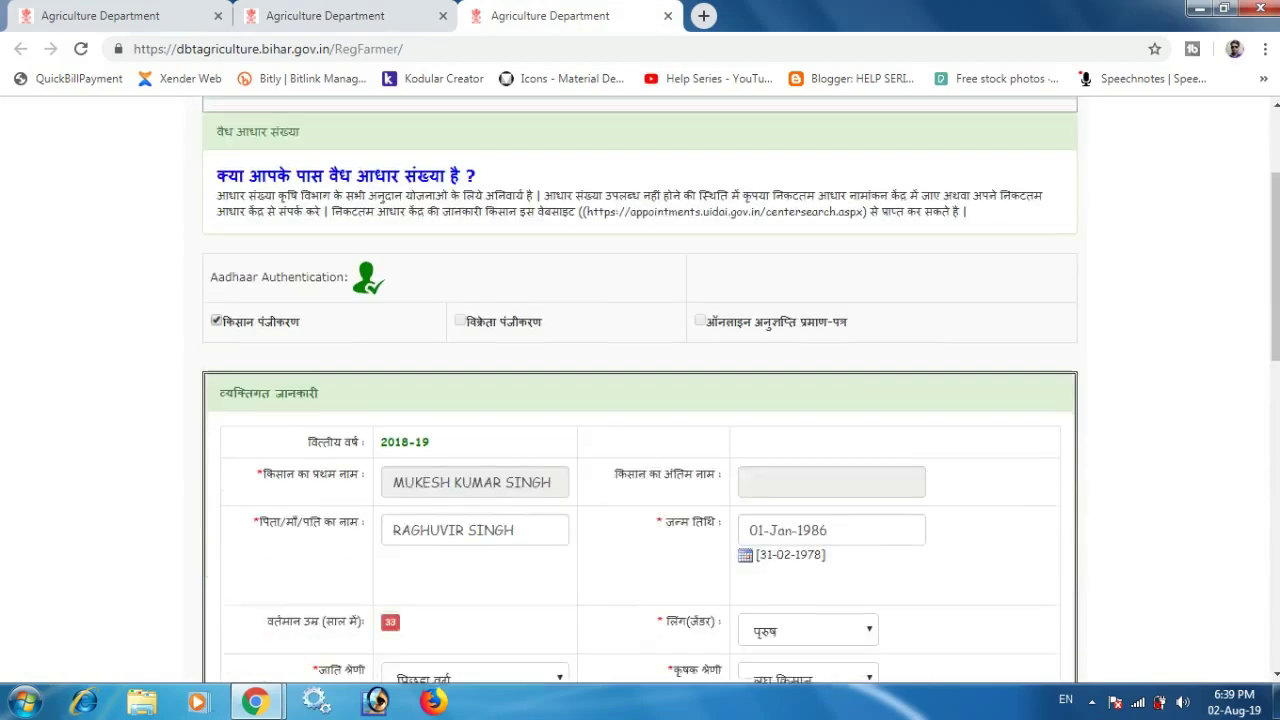
scroll(640, 400, down, 9)
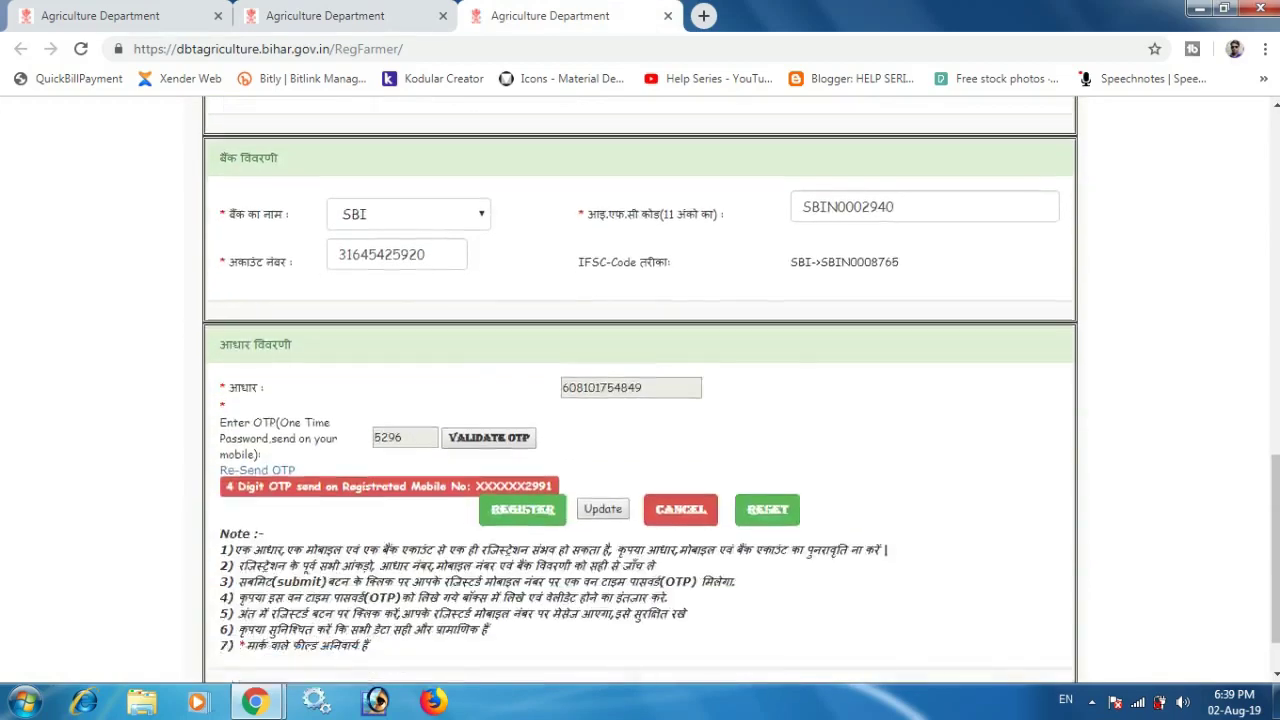
scroll(640, 400, down, 1)
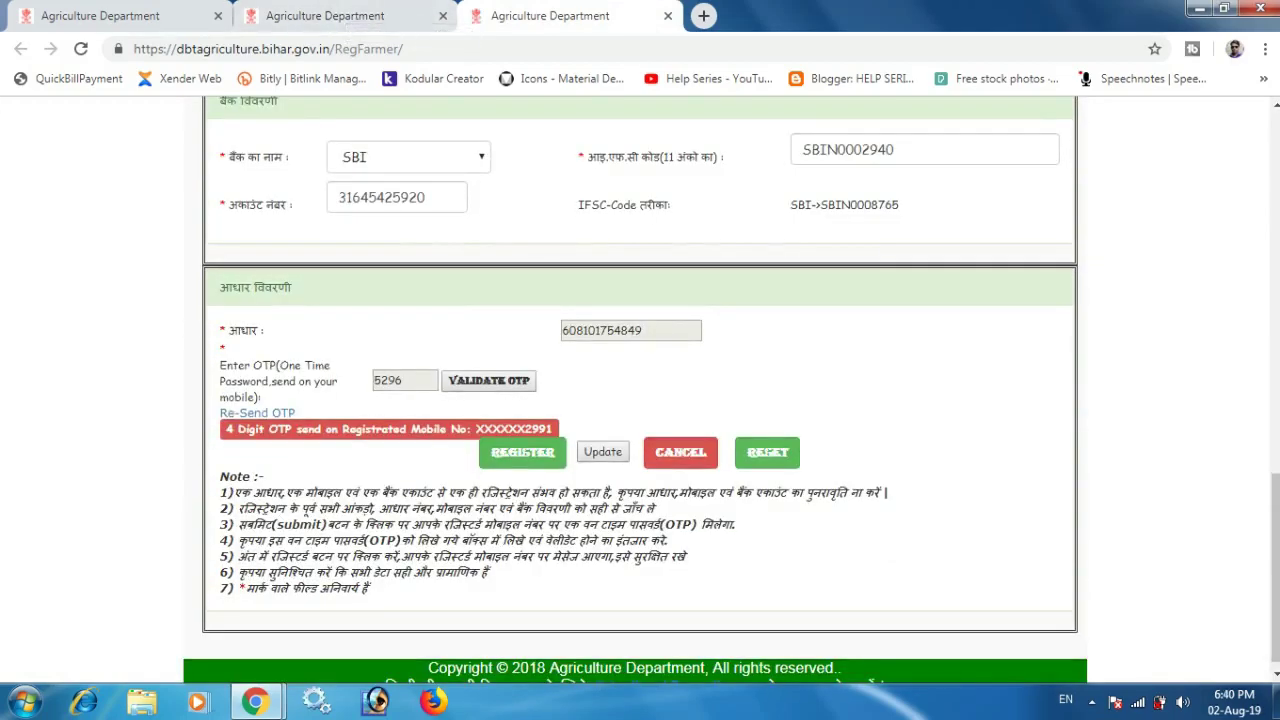
scroll(640, 400, up, 7)
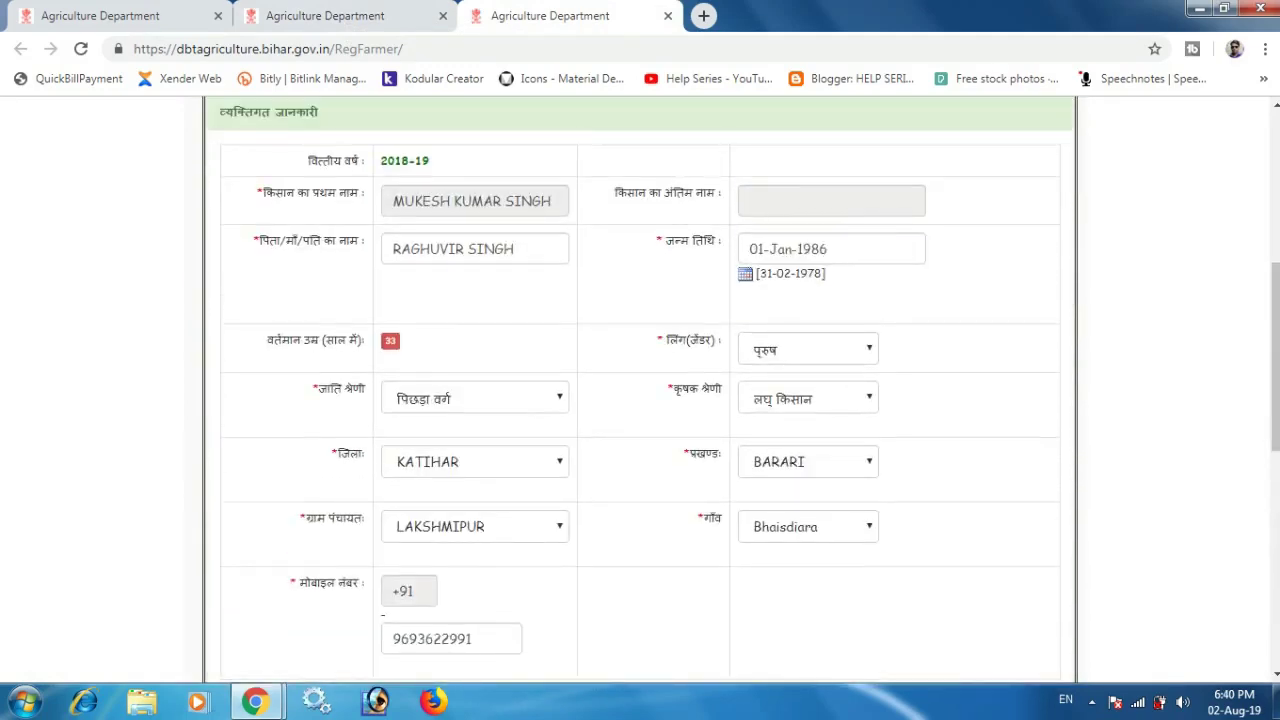
click(340, 15)
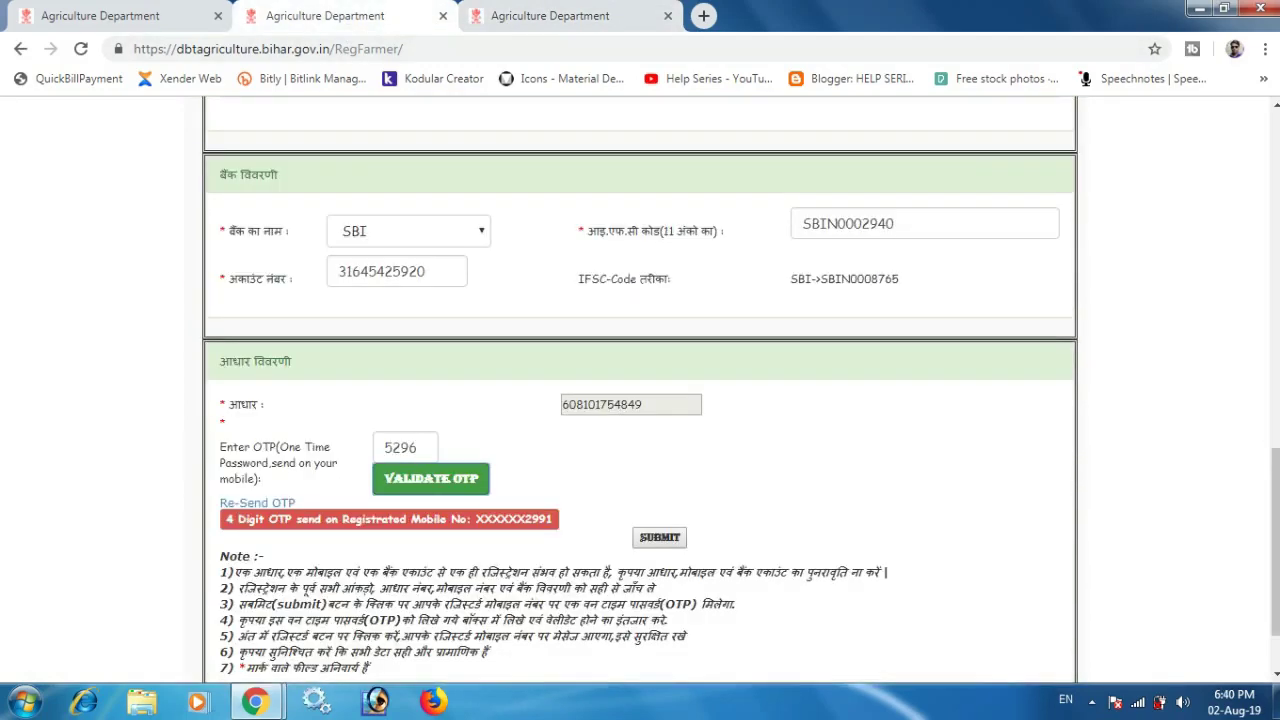
scroll(640, 400, up, 2)
scroll(640, 400, down, 1)
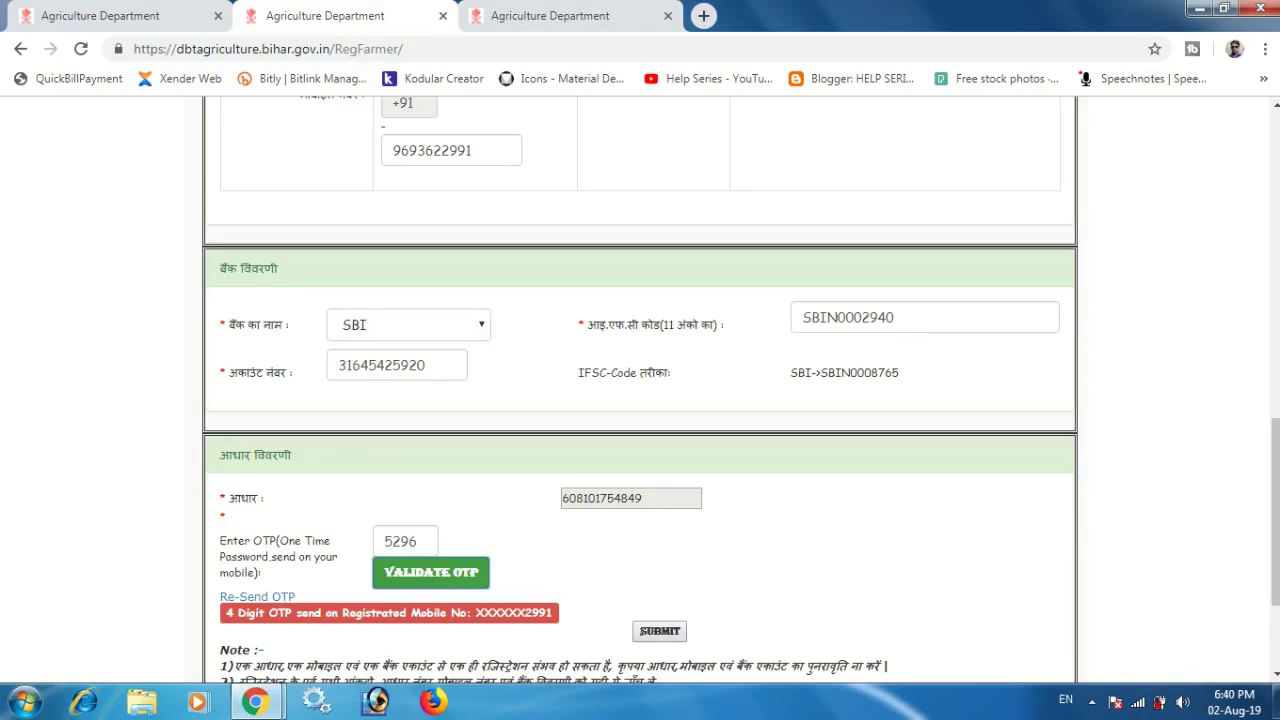
On the validated form tab, scroll to the bottom and submit with the green REGISTER button
key(ctrl+Tab)
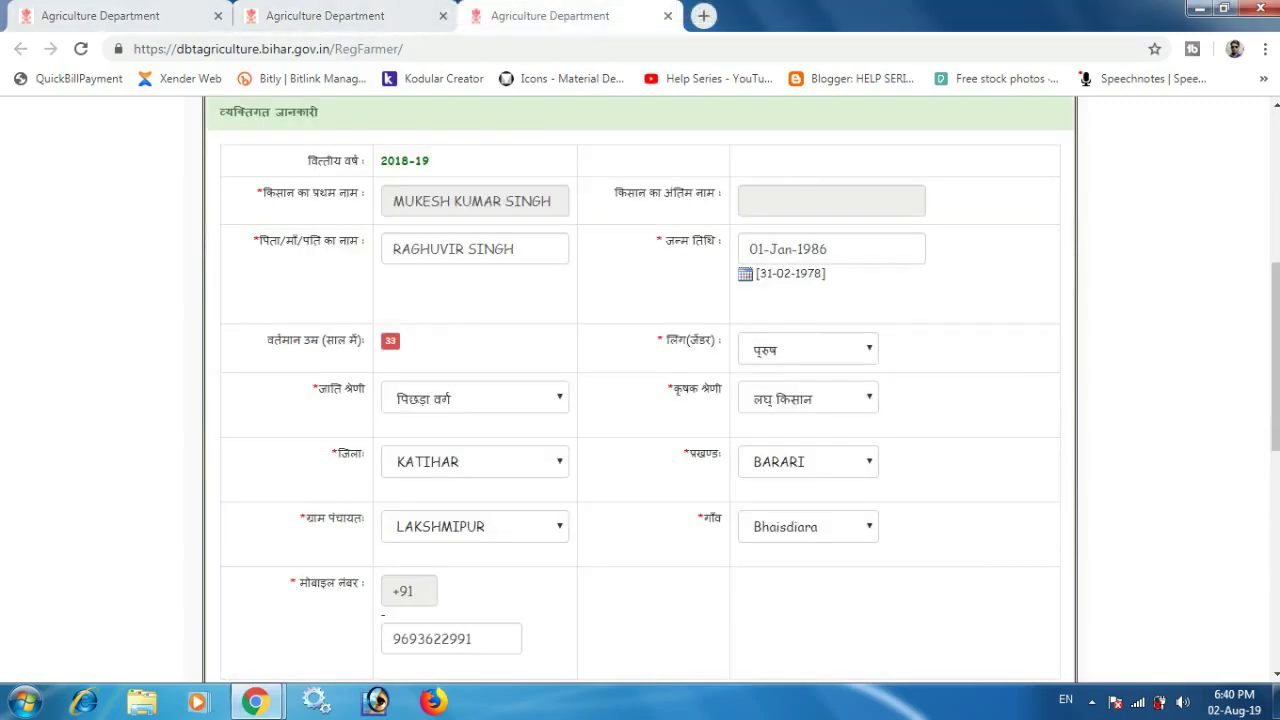
scroll(640, 390, down, 2)
scroll(640, 390, down, 5)
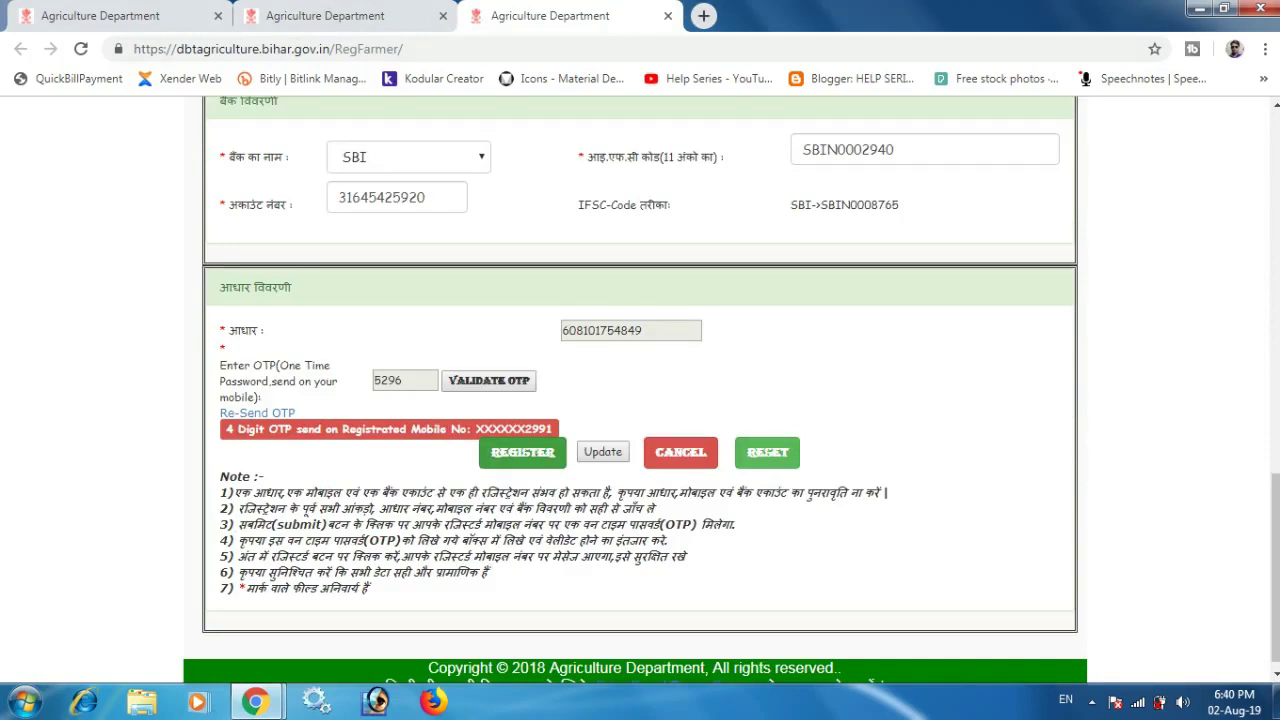
click(522, 452)
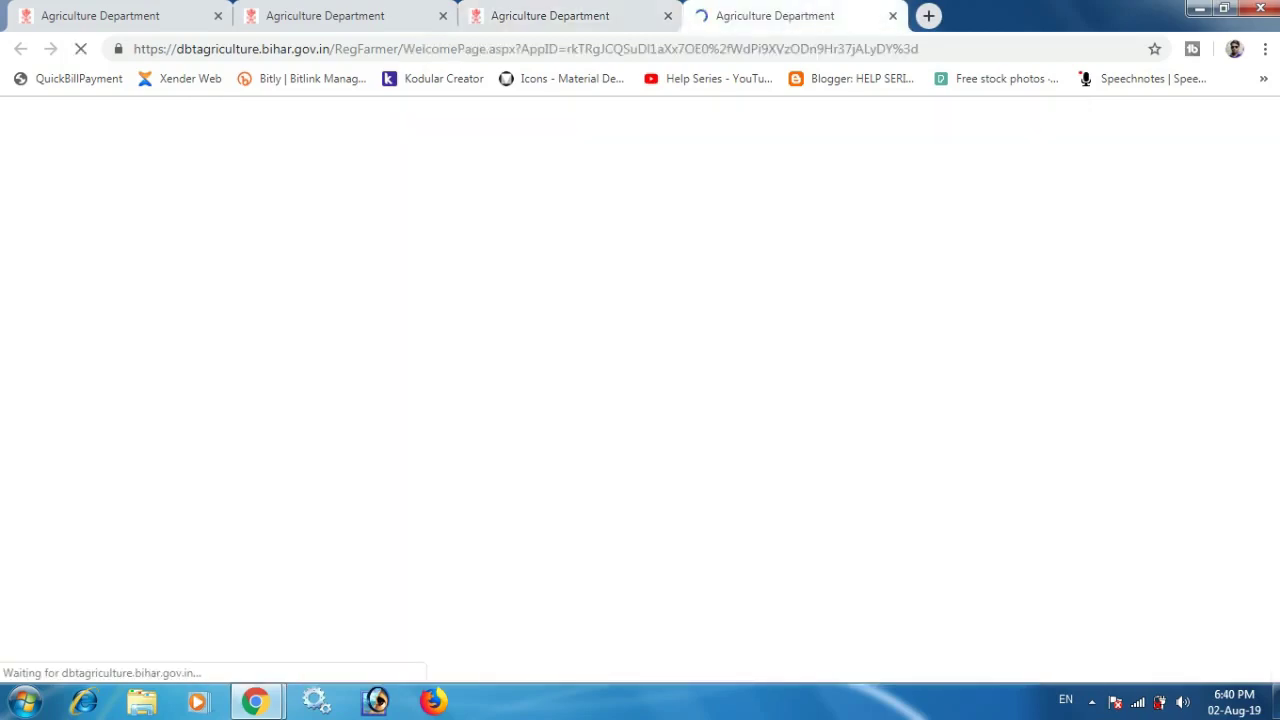
Check the form tab, then settle on the receipt tab showing the QR code and registration number
scroll(640, 360, down, 2)
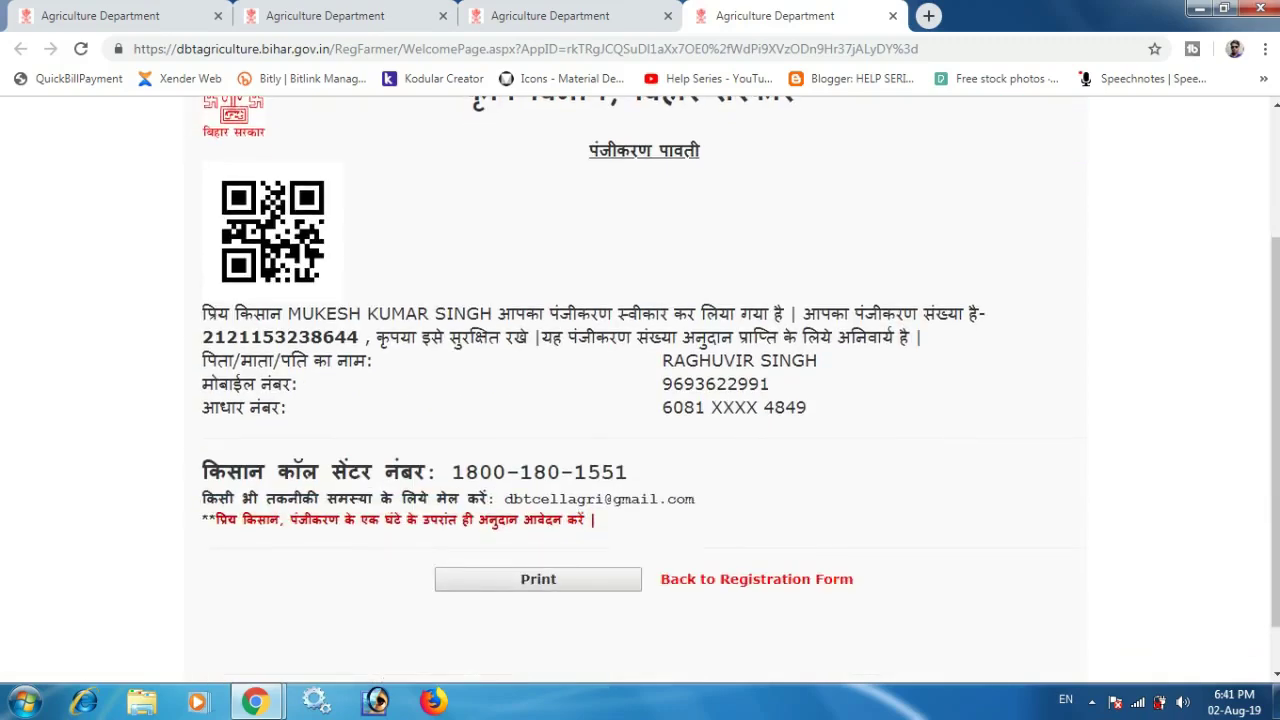
key(ctrl+shift+Tab)
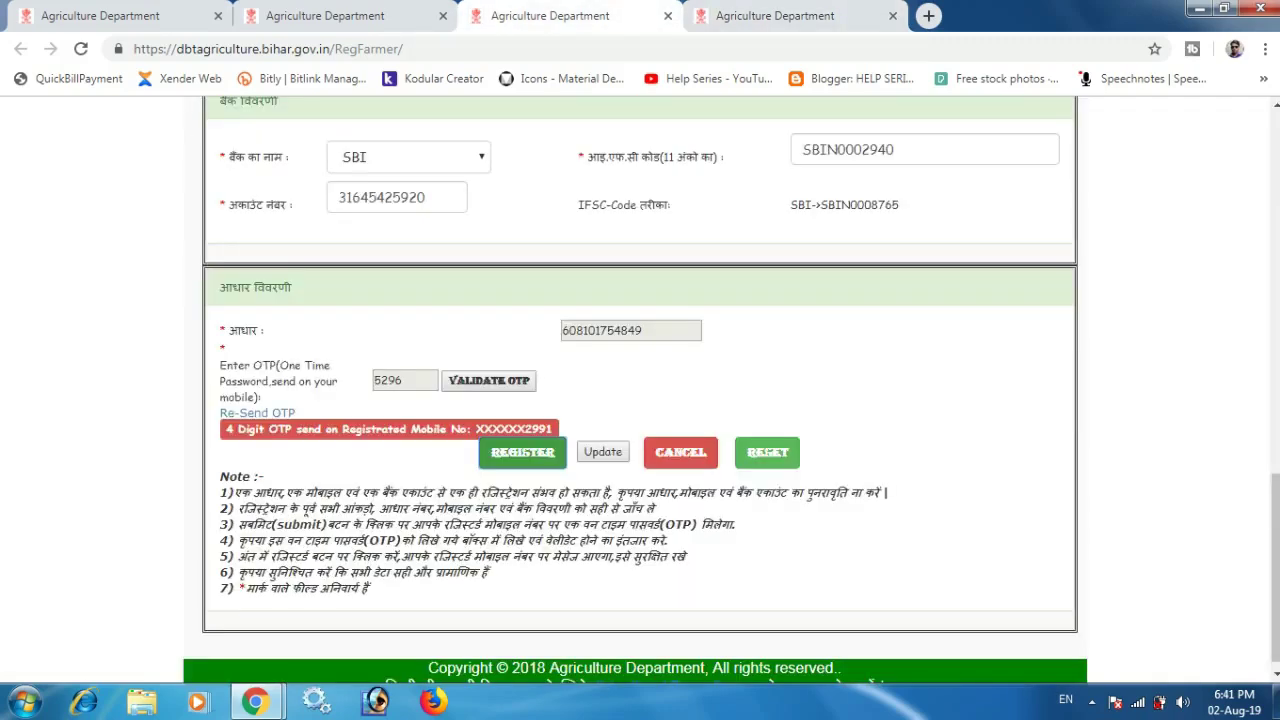
scroll(640, 390, up, 4)
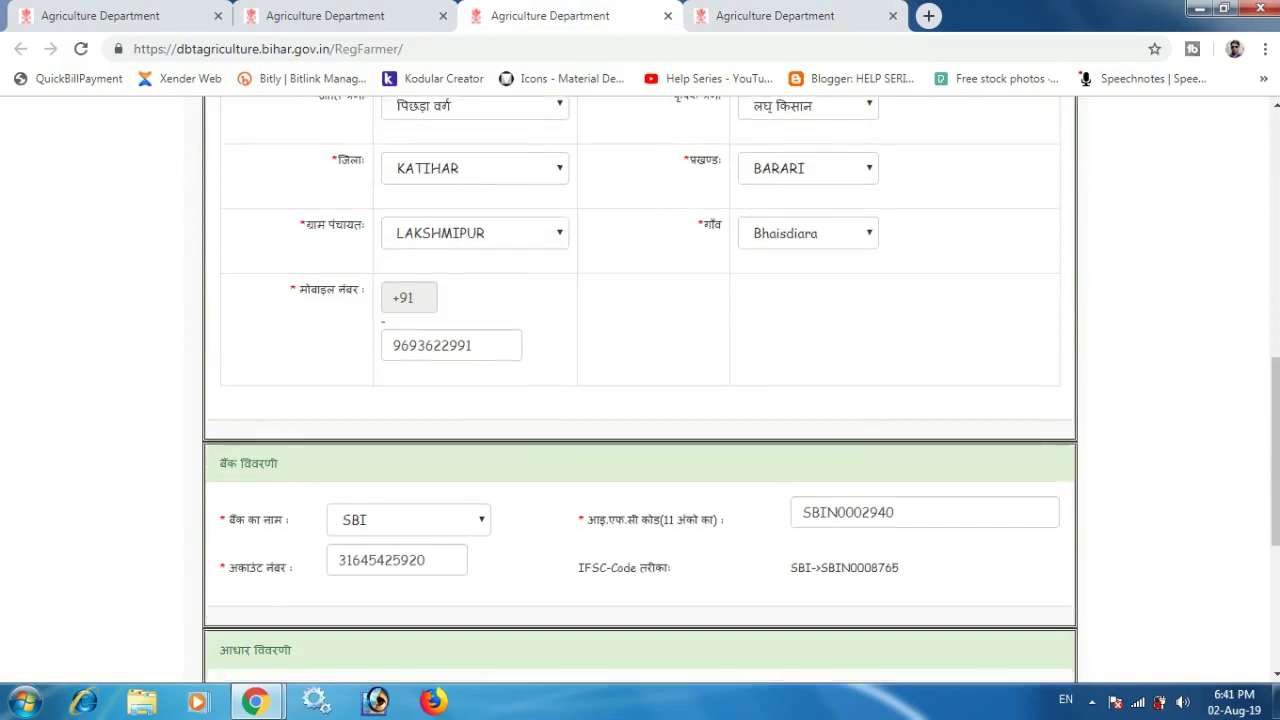
scroll(640, 390, down, 3)
key(ctrl+Tab)
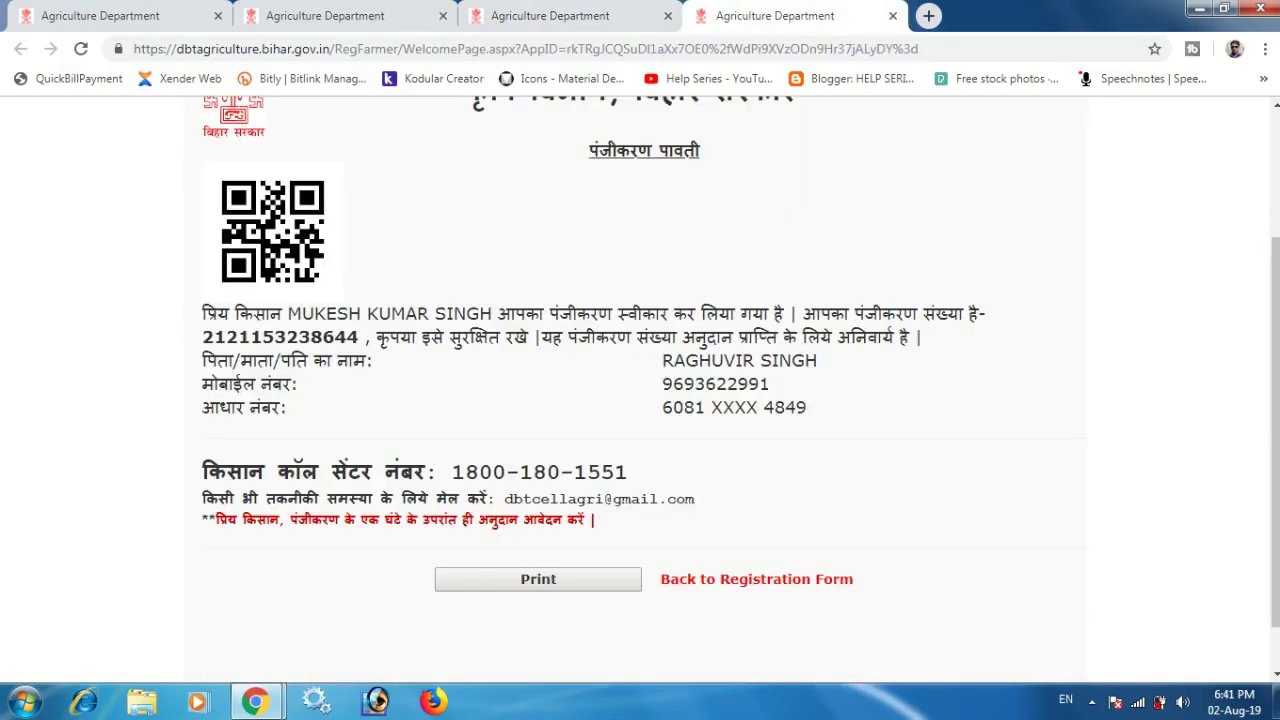
scroll(640, 390, up, 1)
key(ctrl+shift+Tab)
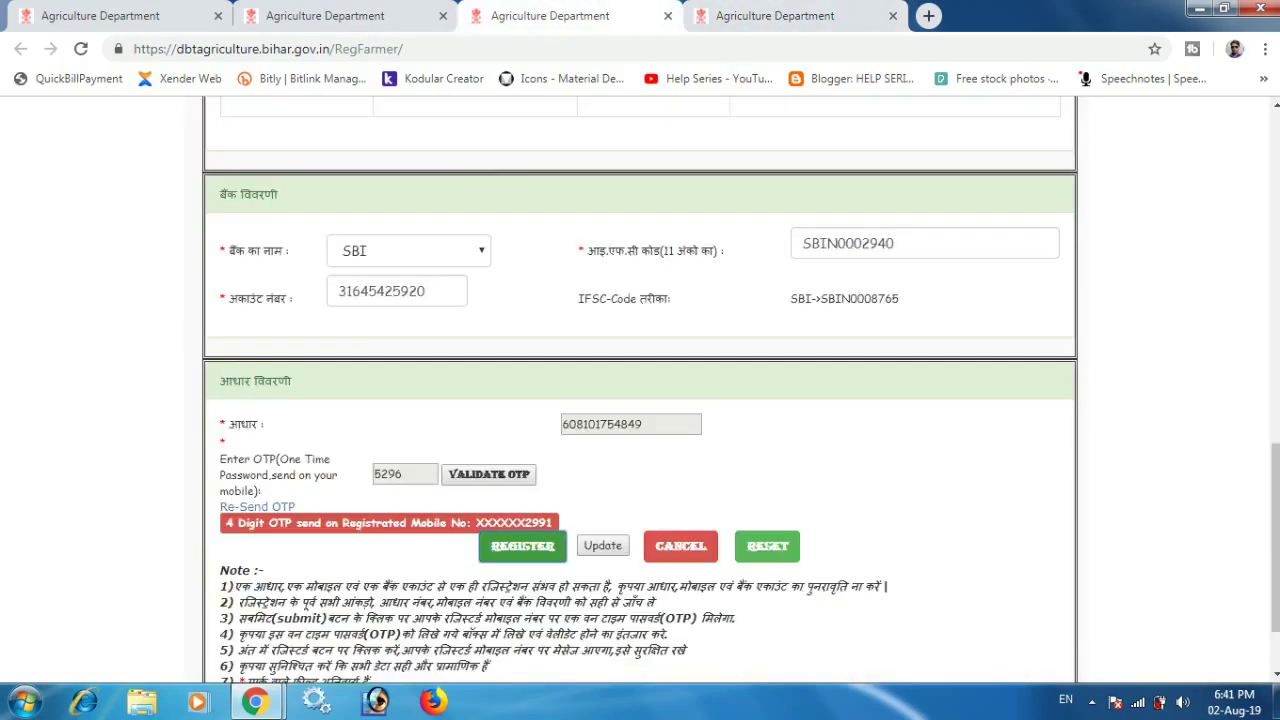
scroll(640, 390, up, 5)
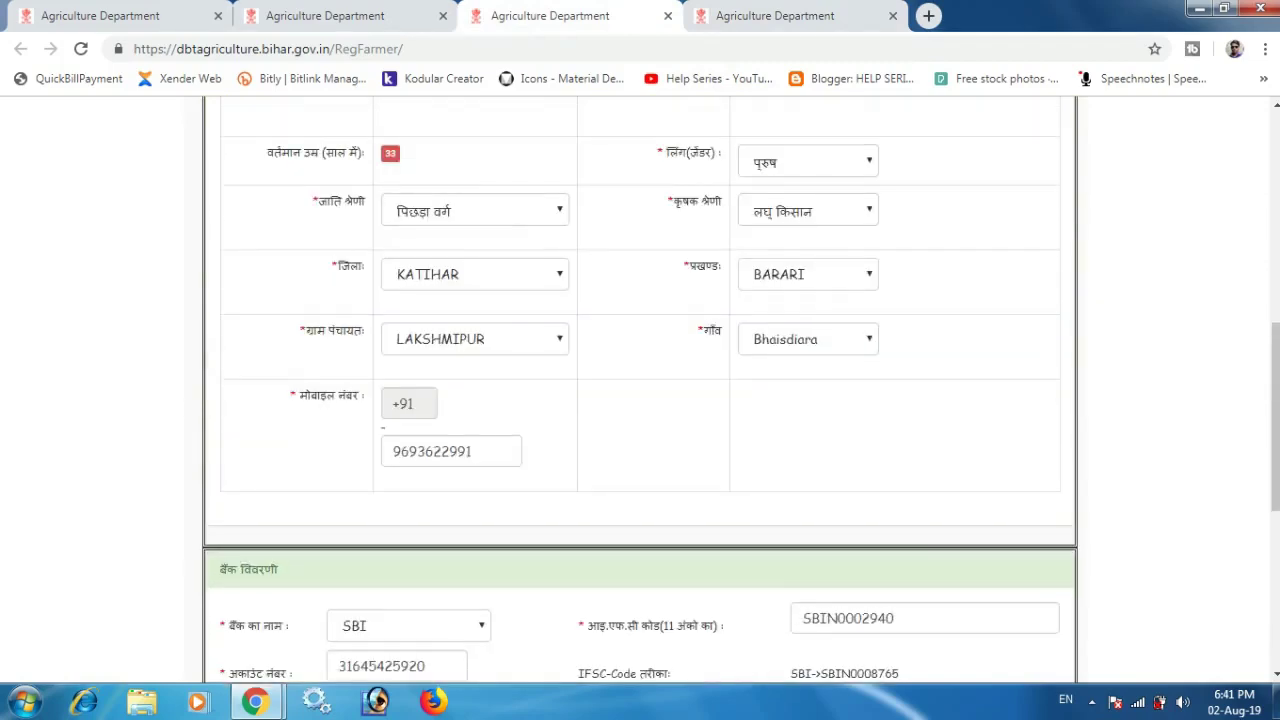
key(ctrl+Tab)
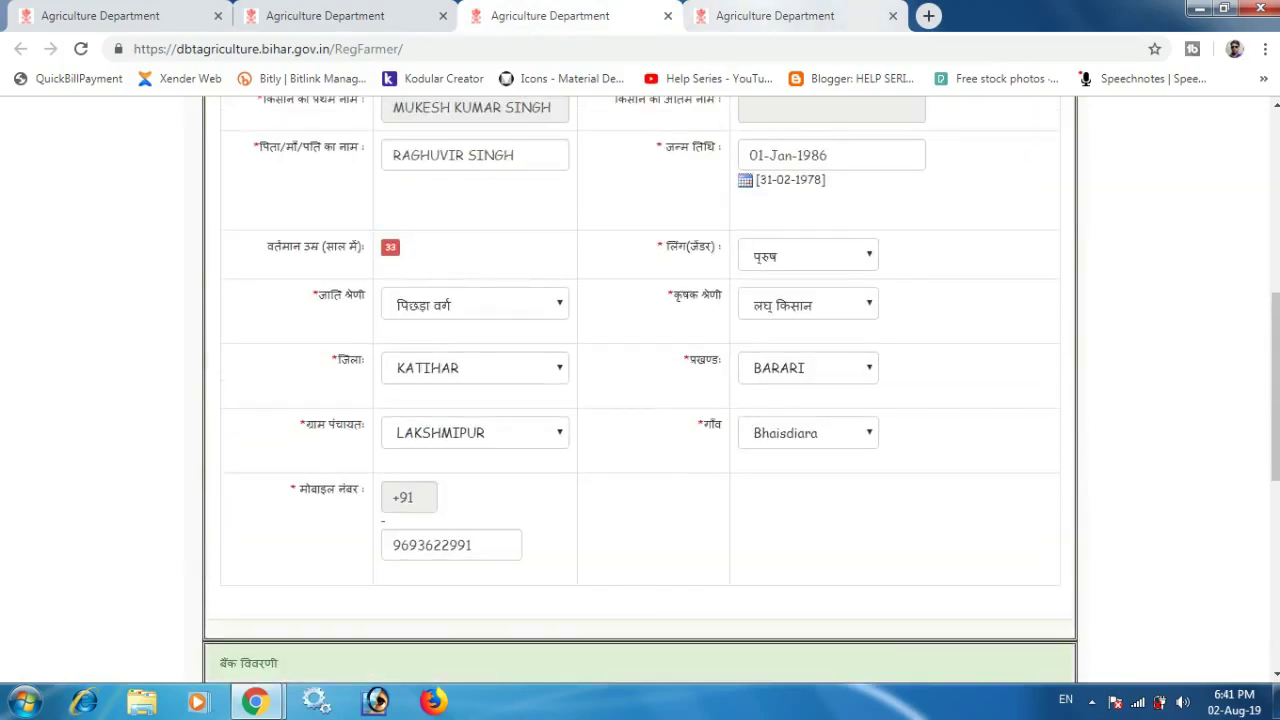